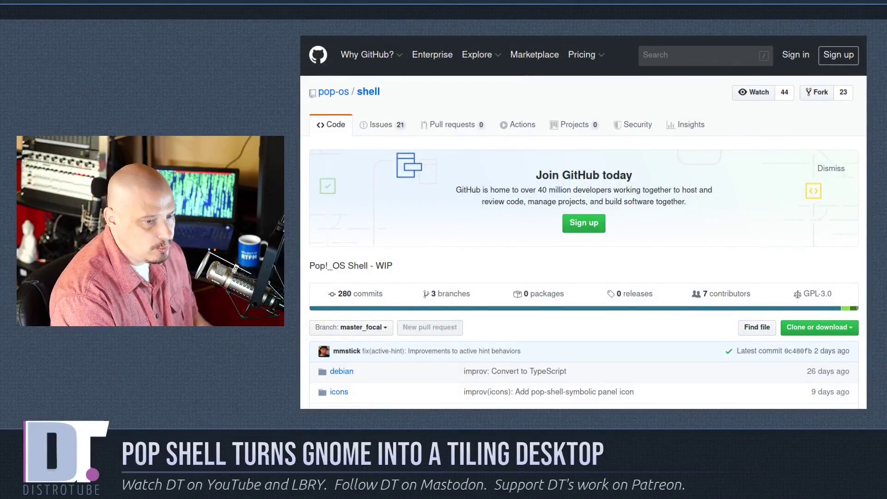
Scroll down the pop-os/shell page to the 'Pop Shell - WIP' README description
scroll(829, 253, "down", 12)
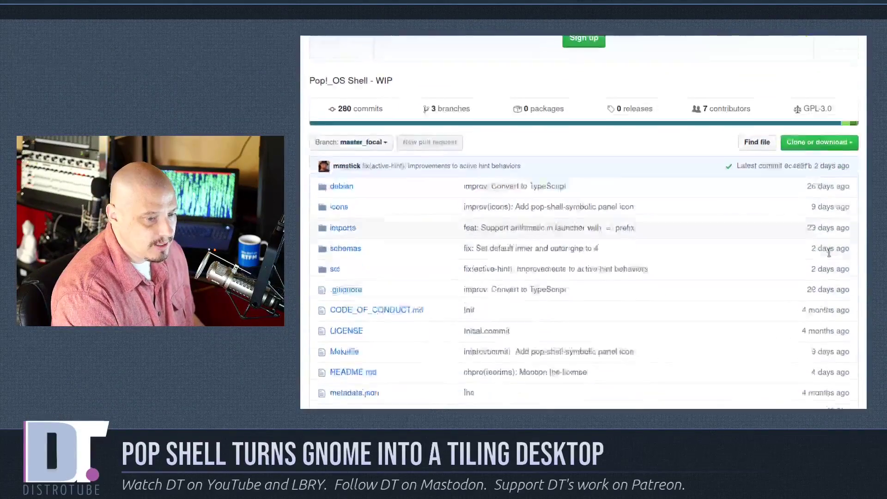
scroll(829, 252, "down", 3)
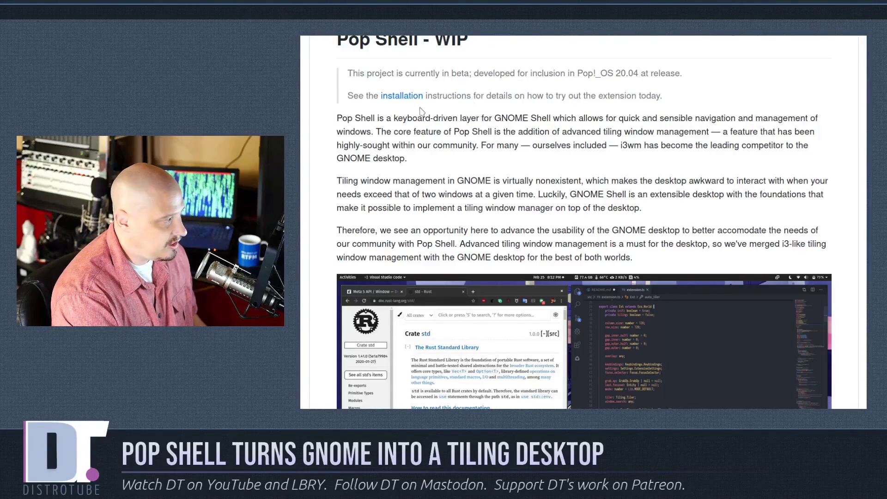
Jump to the README's Installation section using the 'installation' link in the intro
left_click(403, 96)
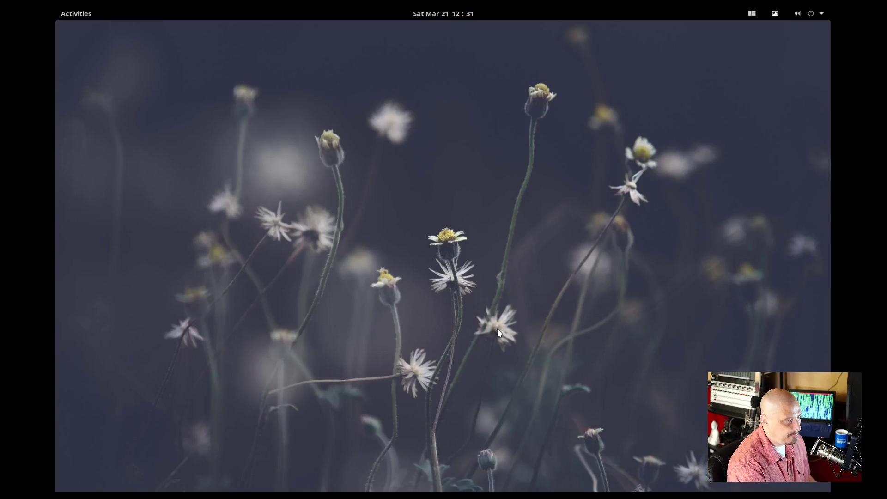
Toggle Tile Windows off and back on in the Pop Shell top-bar menu
left_click(752, 15)
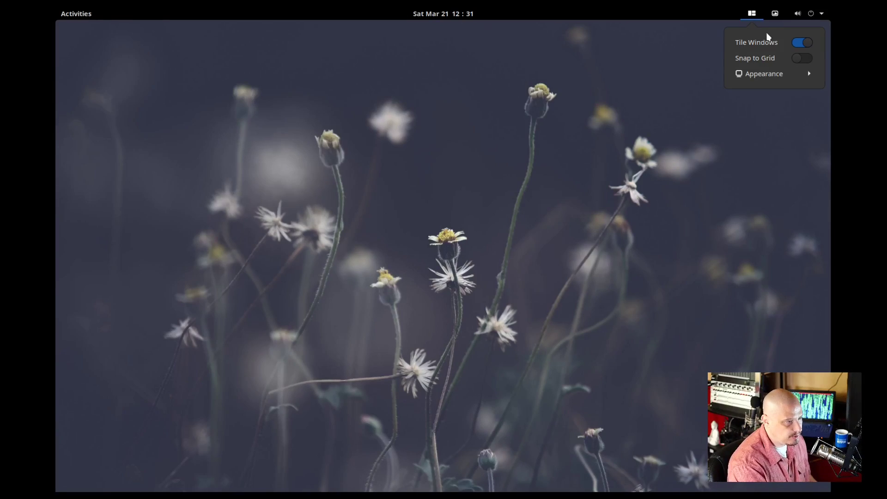
left_click(802, 42)
left_click(752, 14)
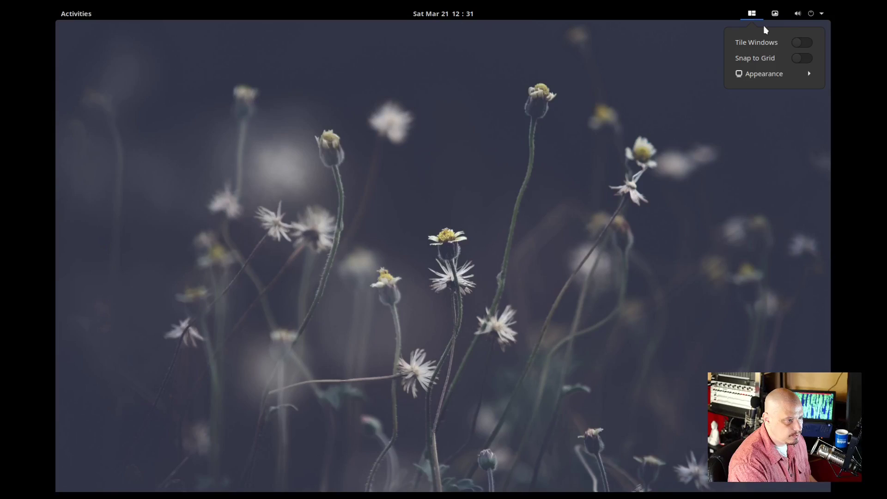
left_click(802, 41)
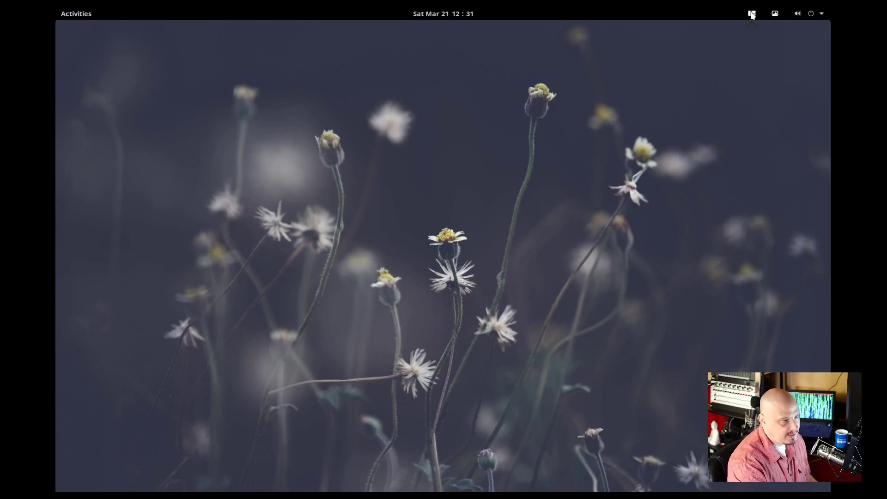
Check the Appearance options for the active hint and inner and outer gaps of 4
left_click(752, 13)
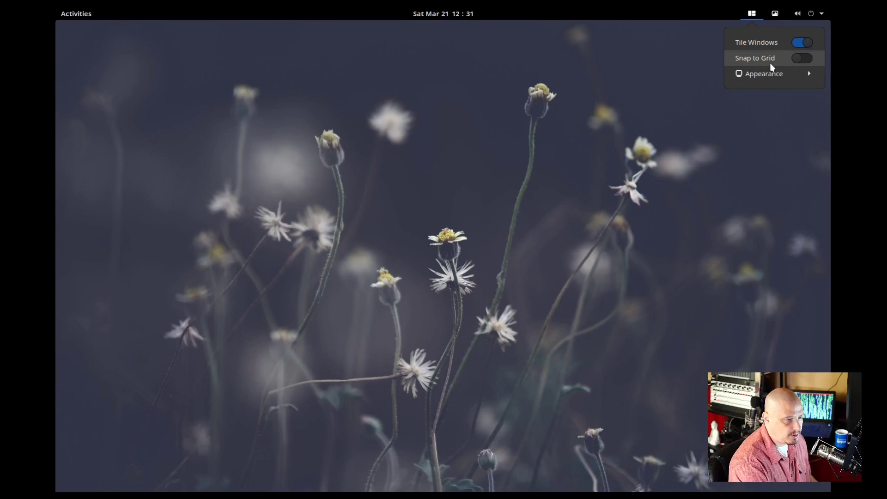
left_click(771, 77)
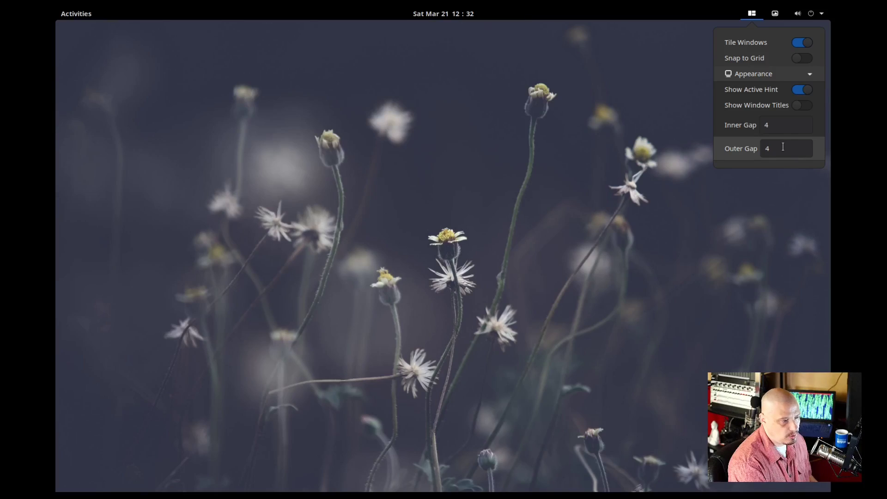
key("Escape")
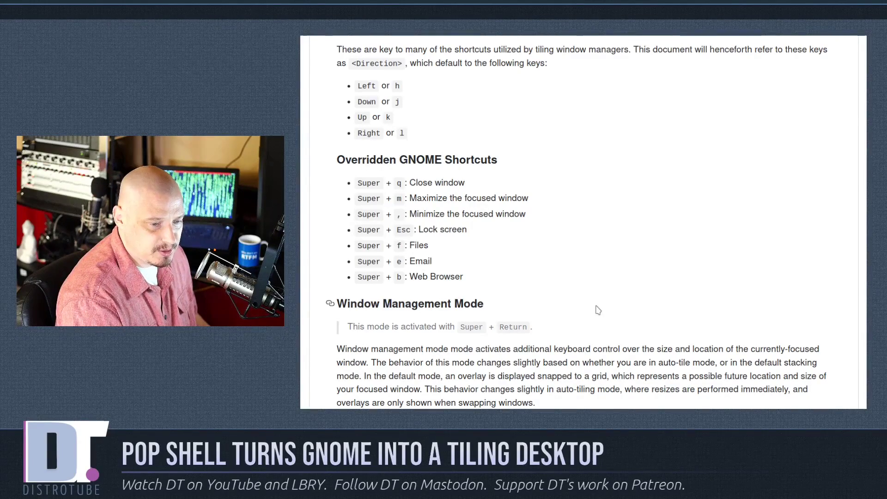
Scroll the README through its shortcut lists down to the Window Management Mode section
scroll(601, 308, "down", 5)
scroll(603, 306, "down", 5)
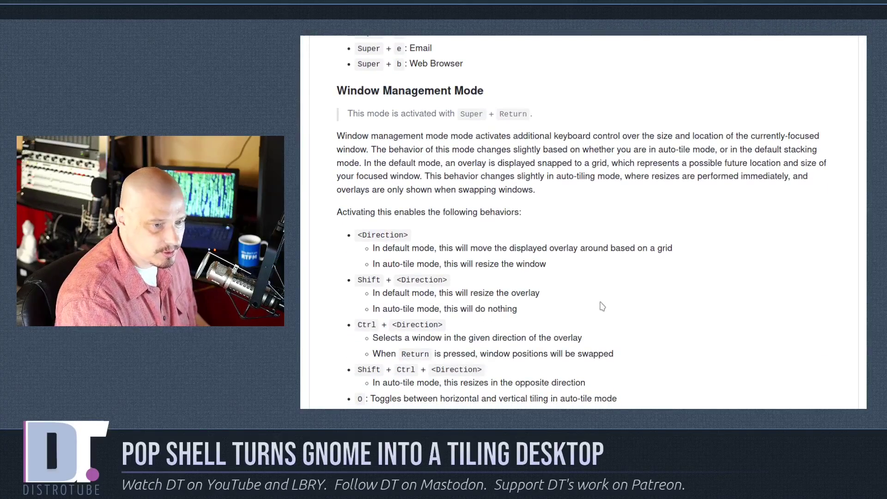
scroll(602, 307, "down", 4)
scroll(601, 307, "up", 20)
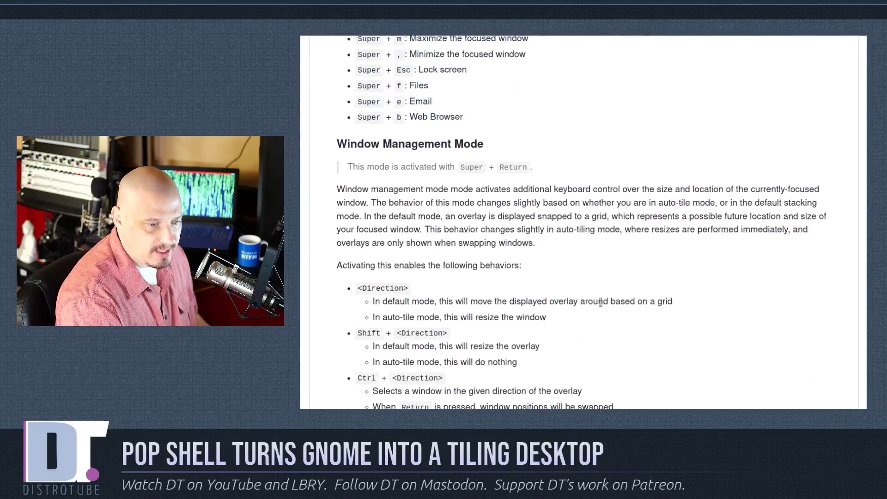
scroll(602, 307, "down", 3)
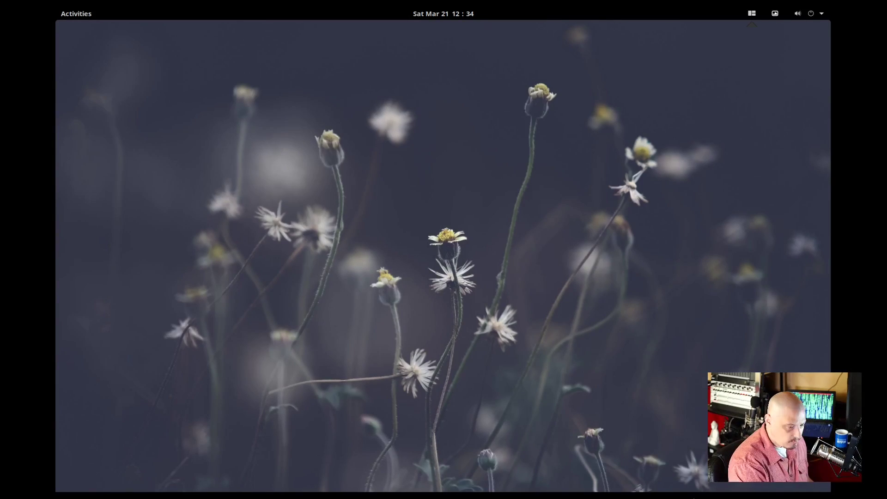
Open an st terminal, enlarge its font, close it, then tile two st terminals side by side
key("super+Return")
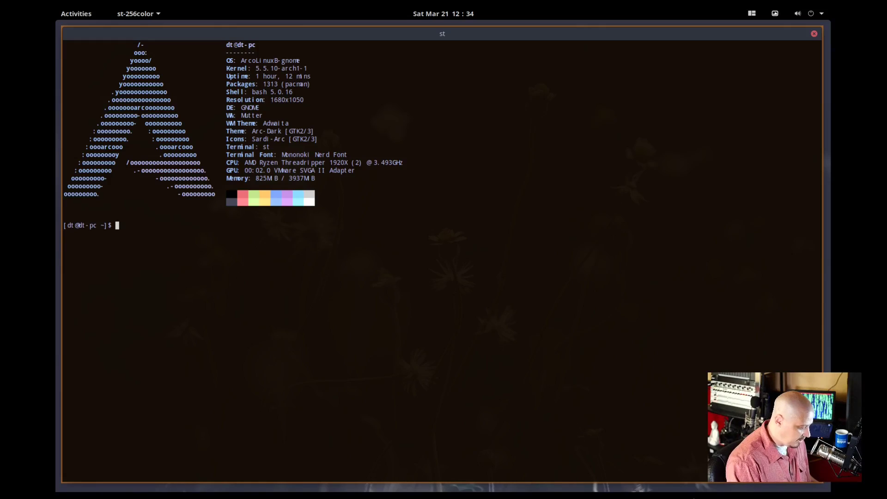
key("ctrl+shift+Page_Up")
key("ctrl+shift+Page_Up")
key("ctrl+shift+Page_Up")
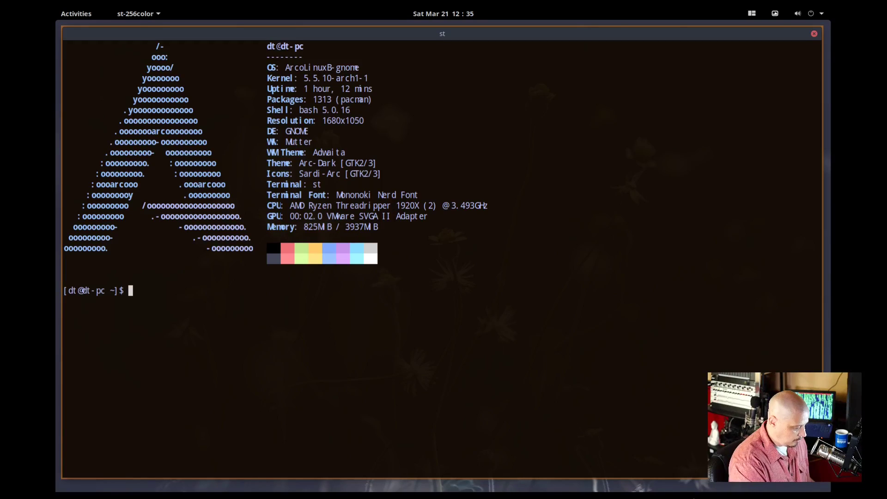
key("alt+F4")
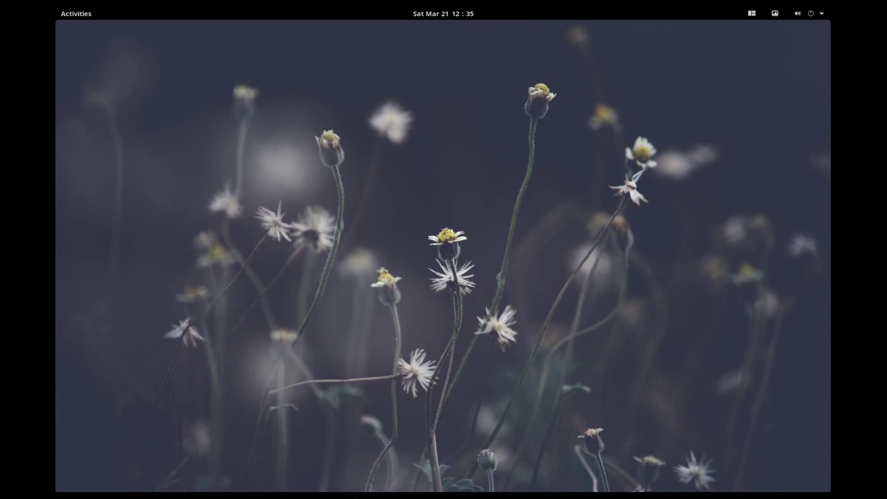
key("super+Return")
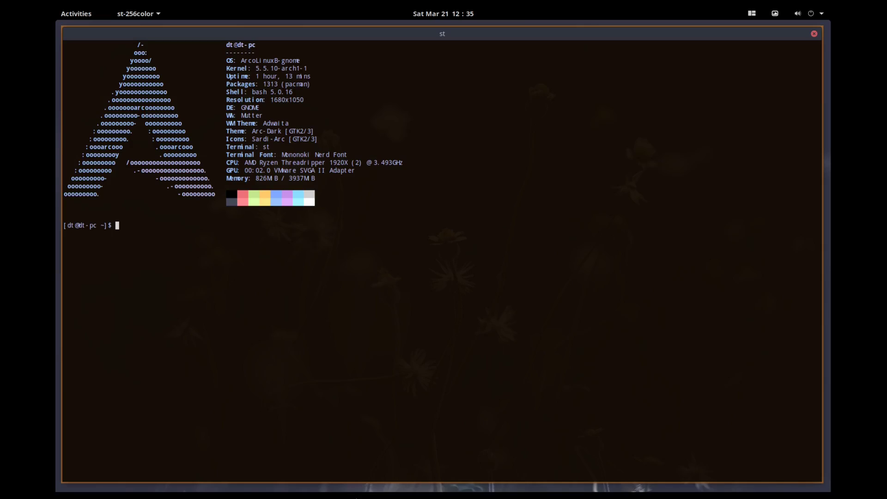
key("super+Return")
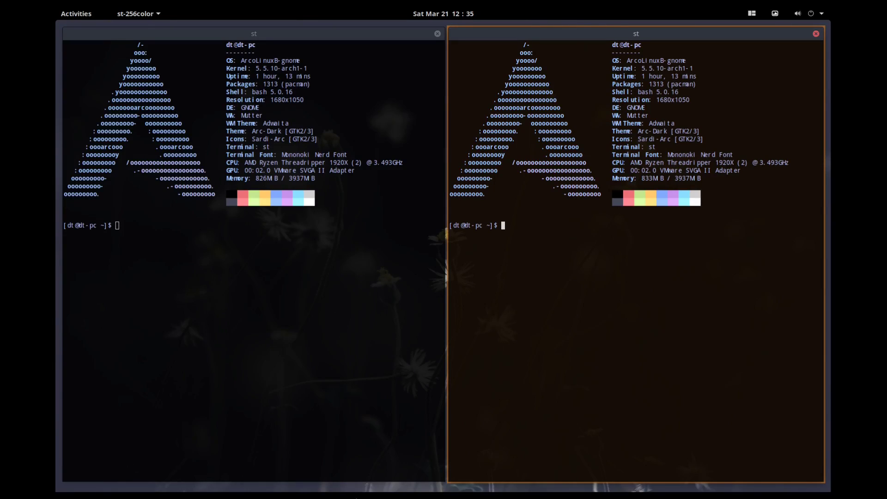
Tile four more st terminals down the right-hand side, then close them all
key("super+Return")
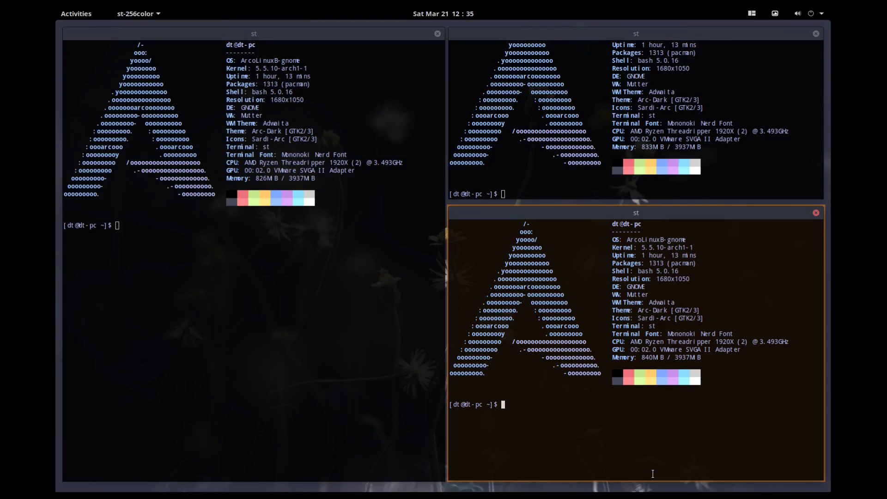
key("super+Return")
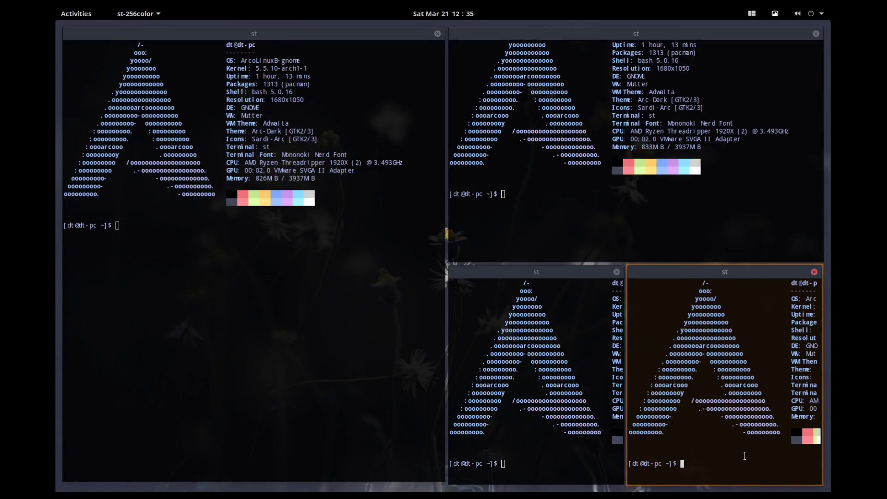
type("r")
key("super+Return")
key("super+Return")
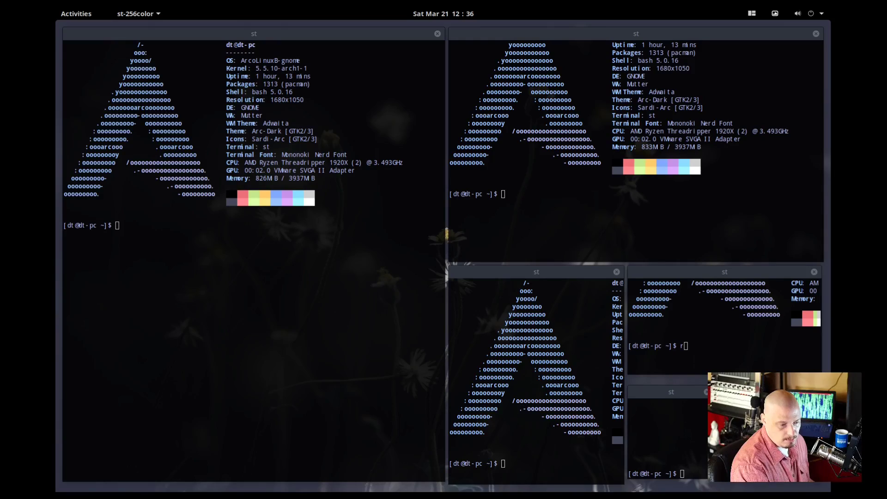
key("super+Return")
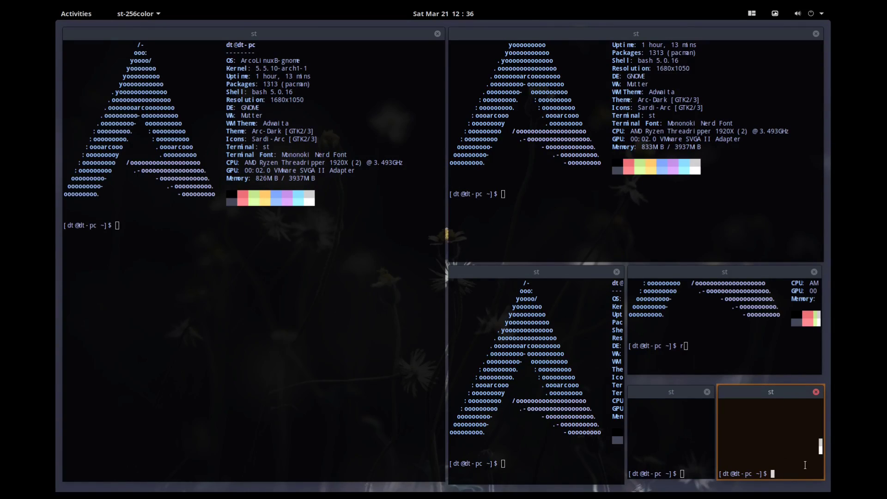
key("alt+F4")
key("alt+F4")
key("alt+F4")
key("alt+F4")
key("alt+F4")
key("alt+F4")
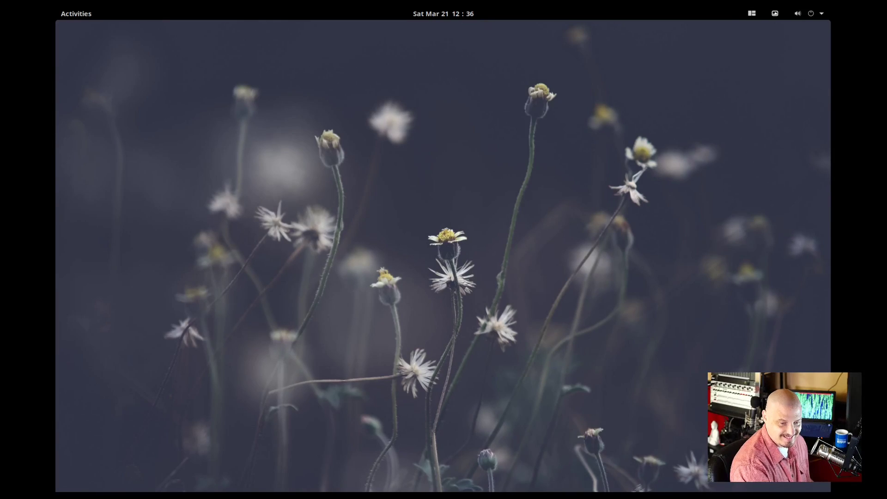
key("super+Return")
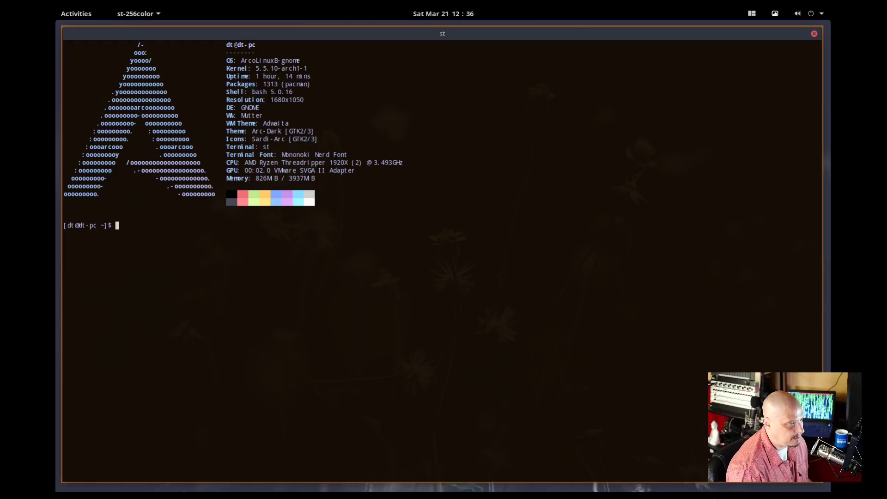
key("ctrl+d")
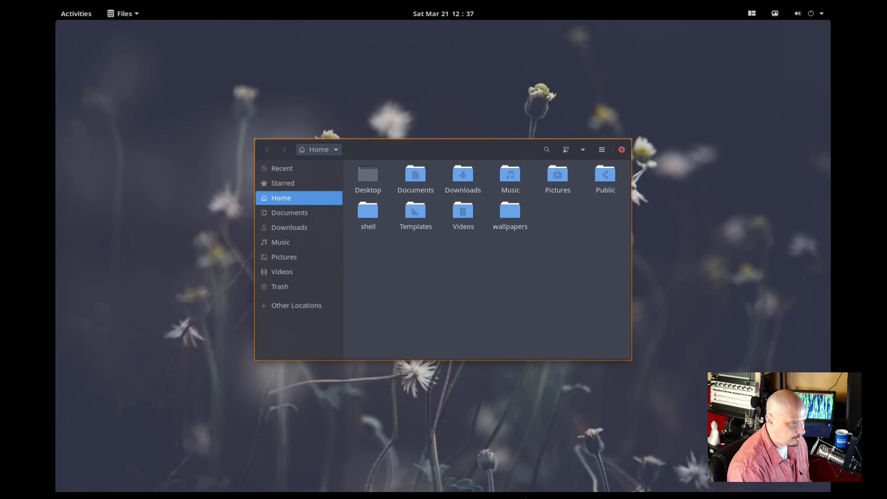
key("super+Return")
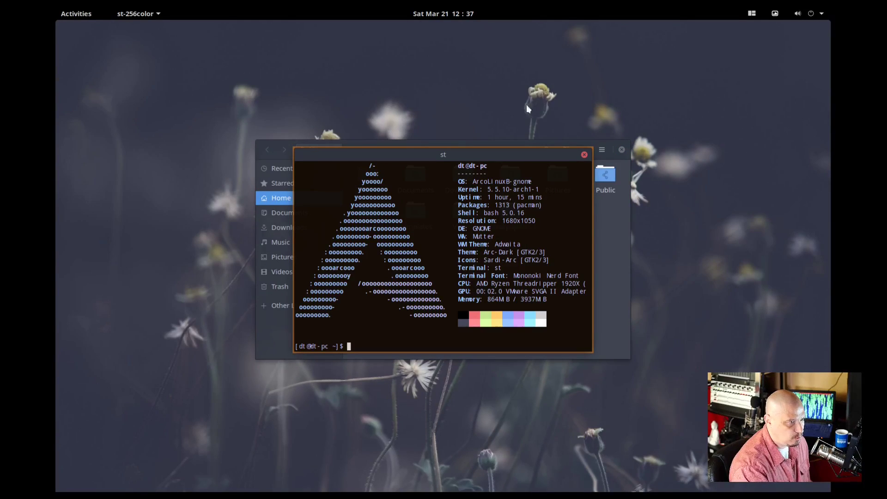
left_click(585, 155)
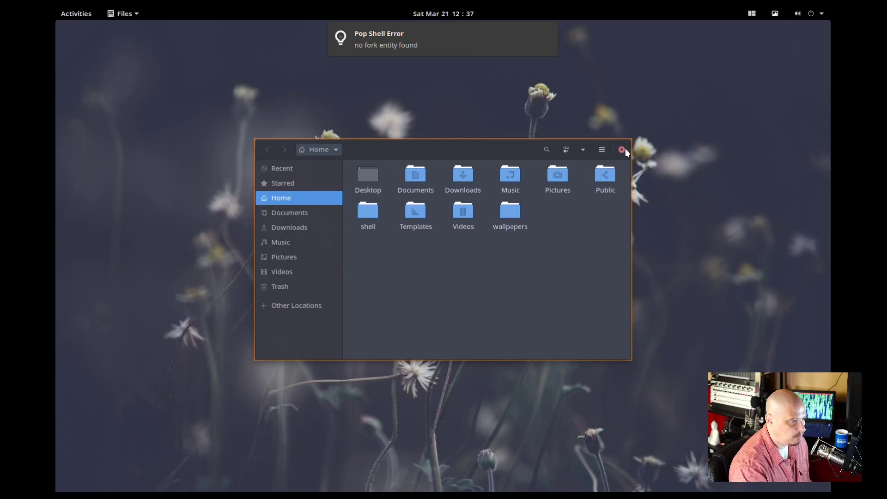
left_click(624, 149)
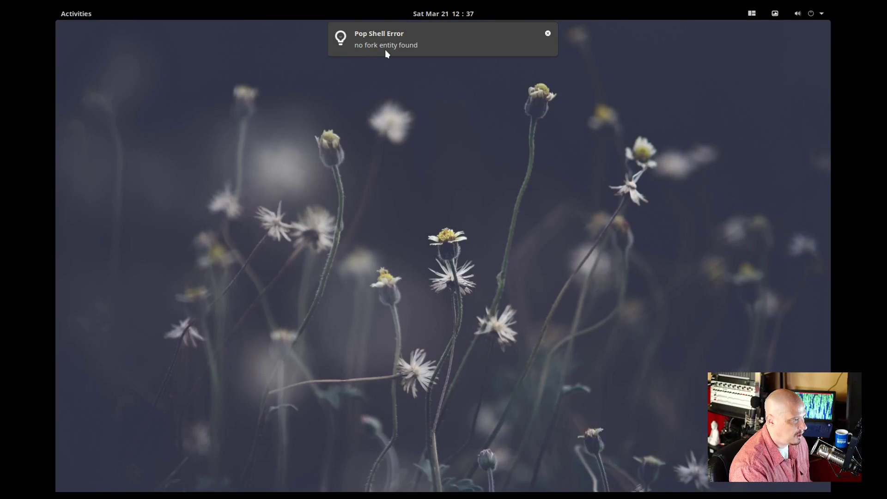
left_click(548, 34)
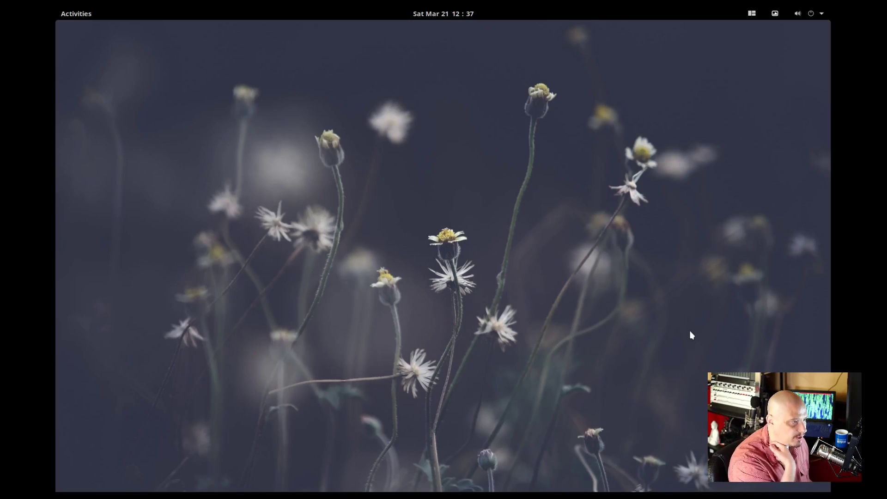
Raise the st terminal from the Activities overview so it fills the screen with an orange border
left_click(78, 13)
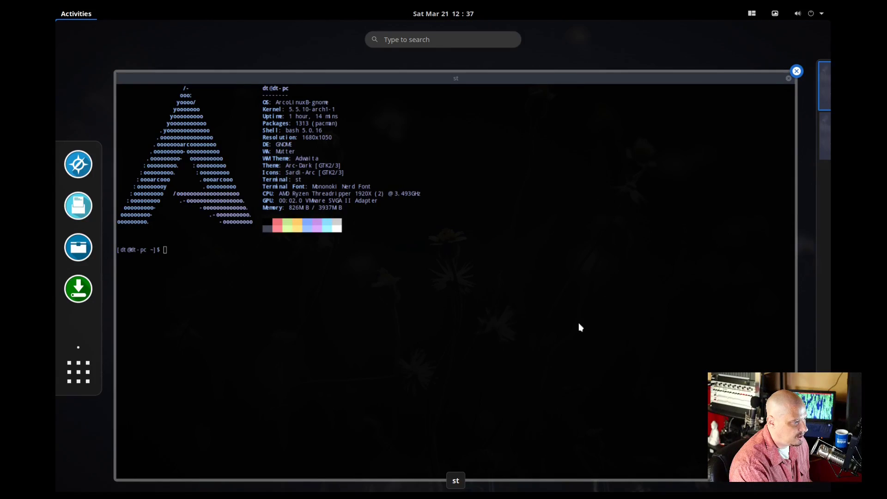
left_click(572, 334)
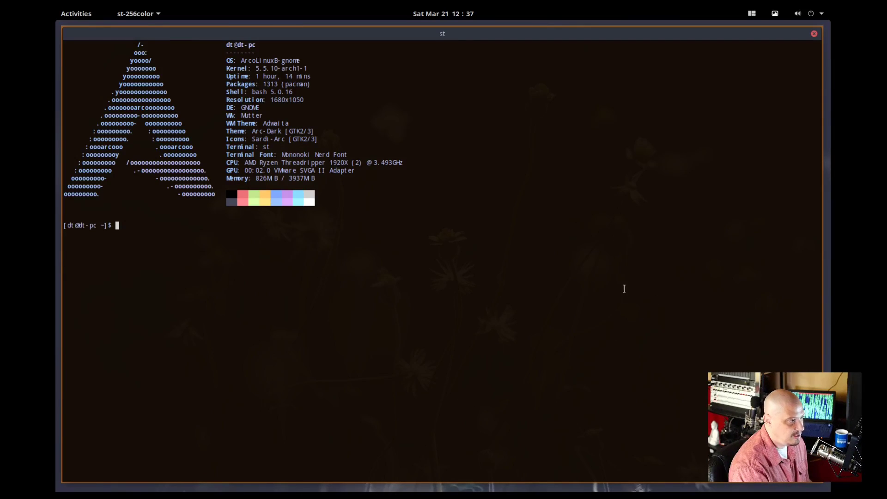
Tile a second terminal, open the Home folder in Files, then close every window
key("super+Return")
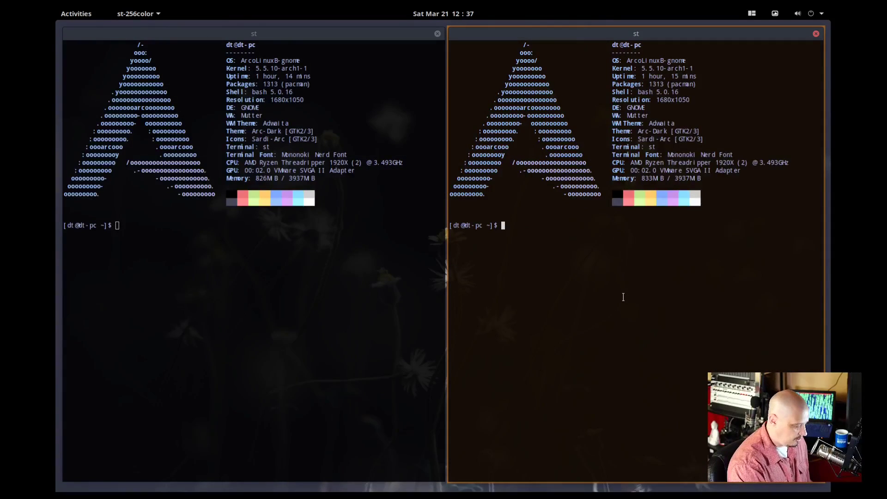
key("super+e")
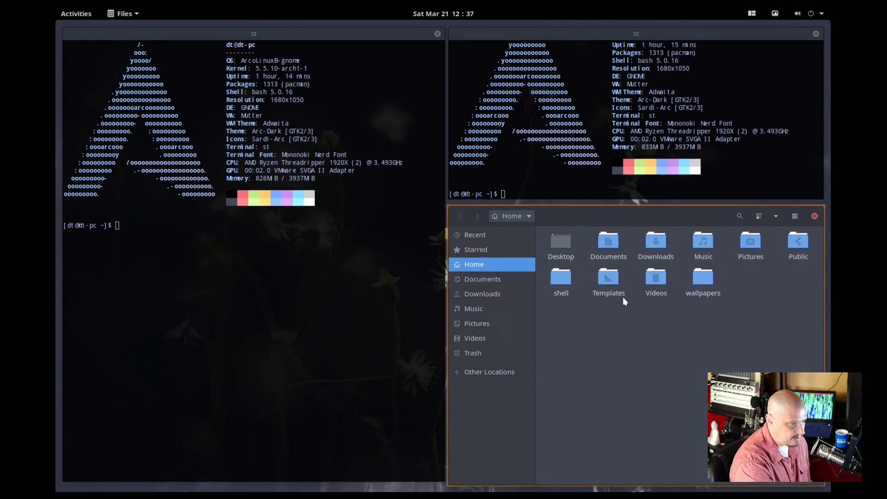
key("alt+F4")
key("alt+F4")
key("alt+F4")
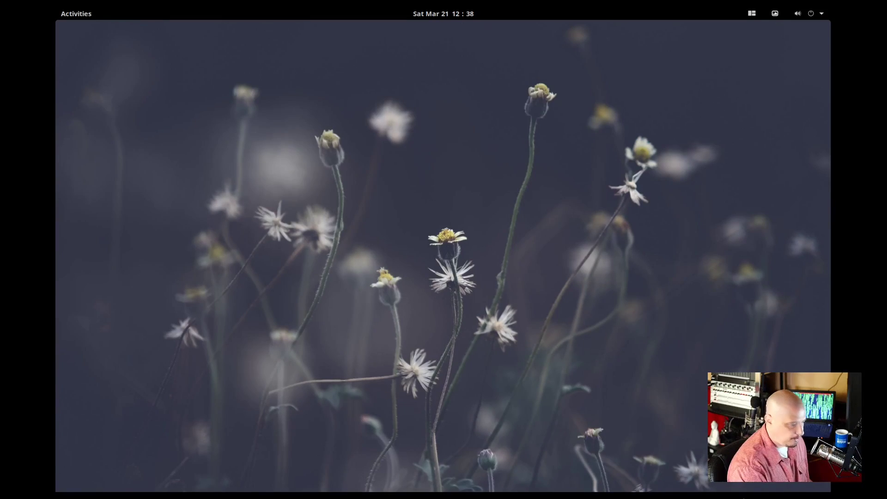
Launch a fresh st terminal showing neofetch from the Activities overview
key("super")
key("super+Return")
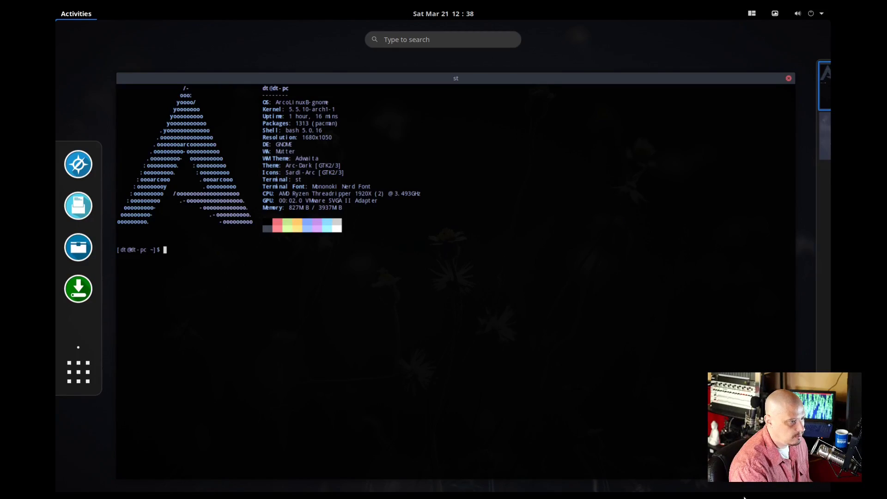
key("super")
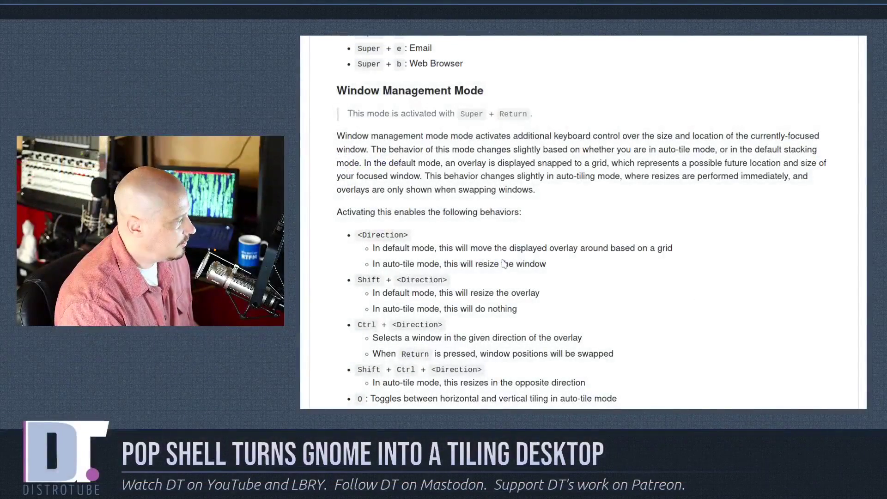
scroll(502, 247, "up", 5)
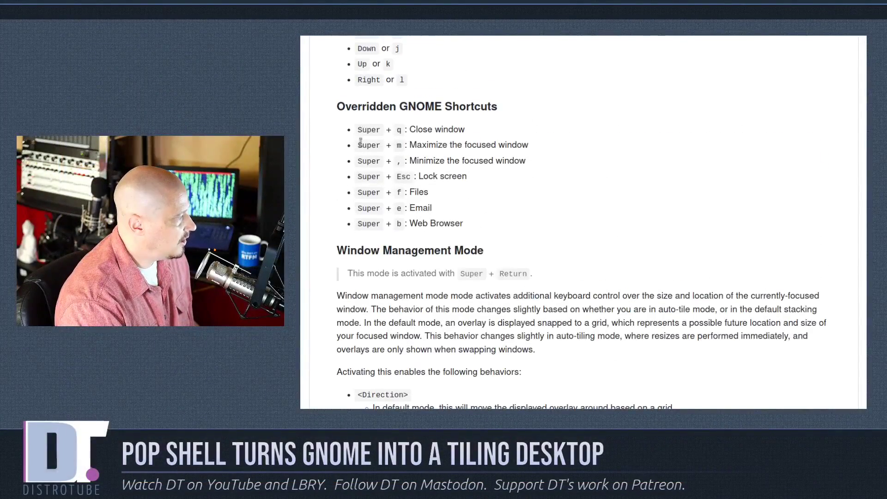
scroll(563, 292, "down", 1)
scroll(563, 292, "down", 3)
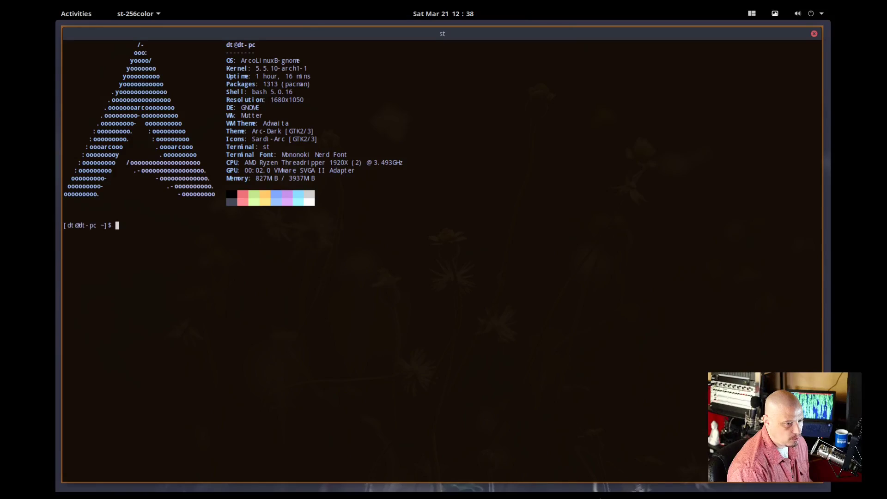
Open and close the Activities overview four times, returning to the st terminal
key("super")
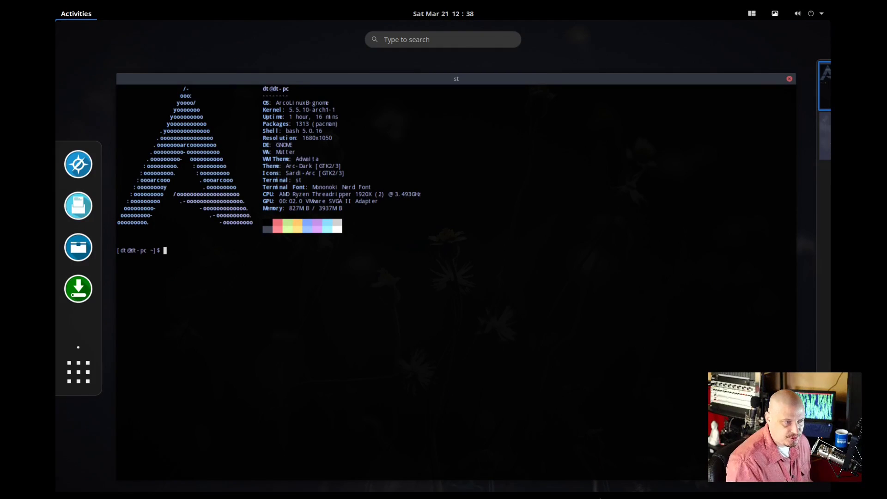
key("super")
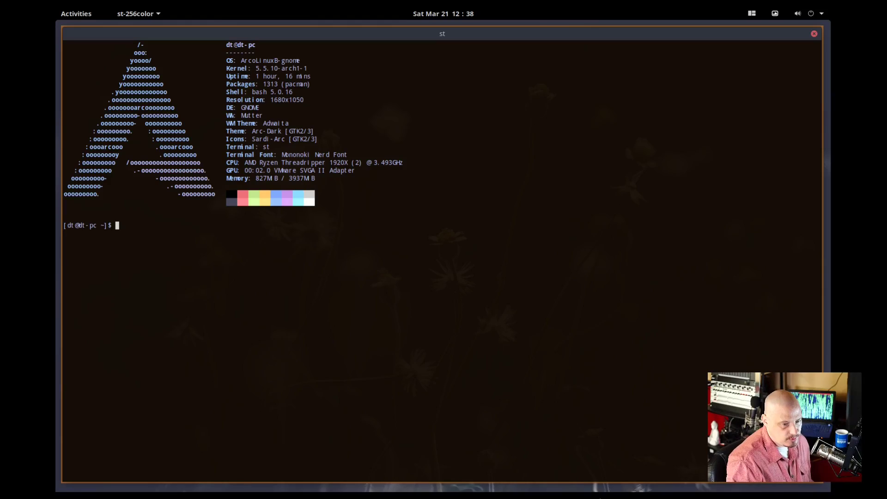
key("super")
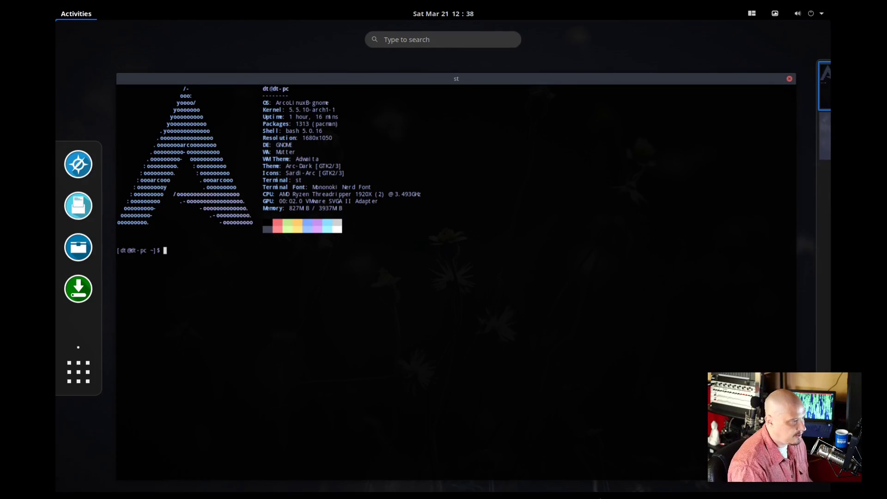
key("super")
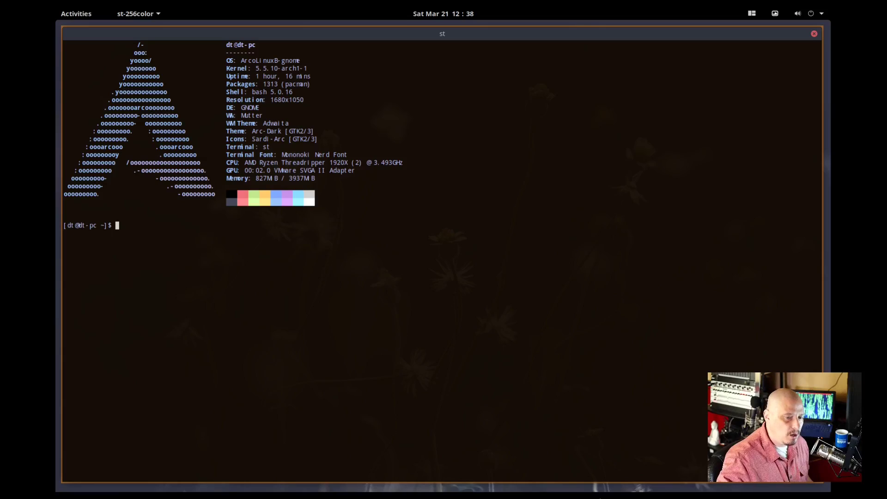
key("super")
key("super")
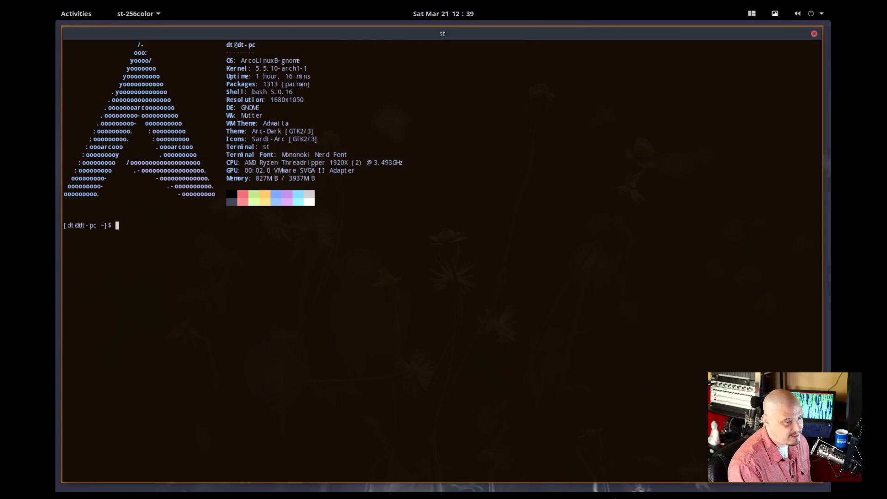
key("super")
key("super")
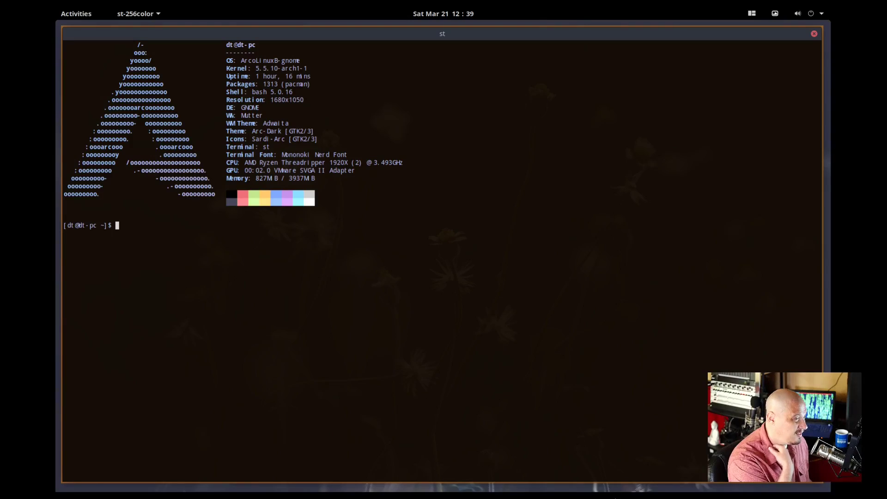
key("super")
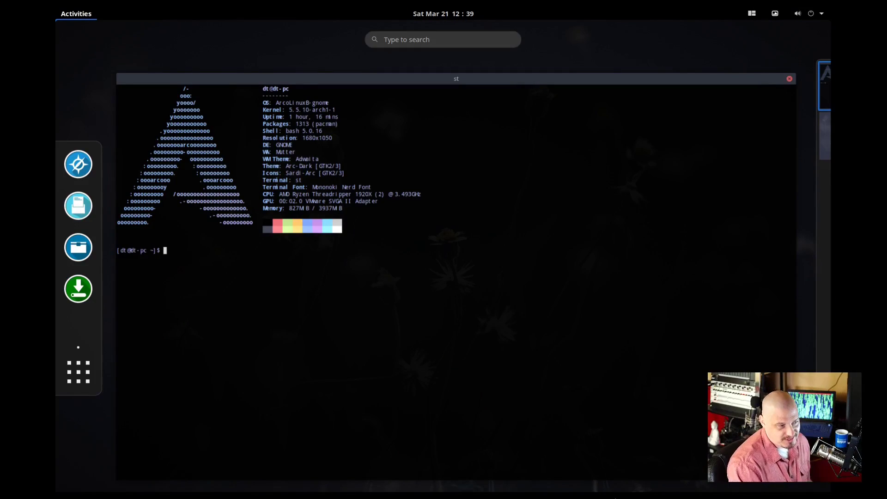
key("super")
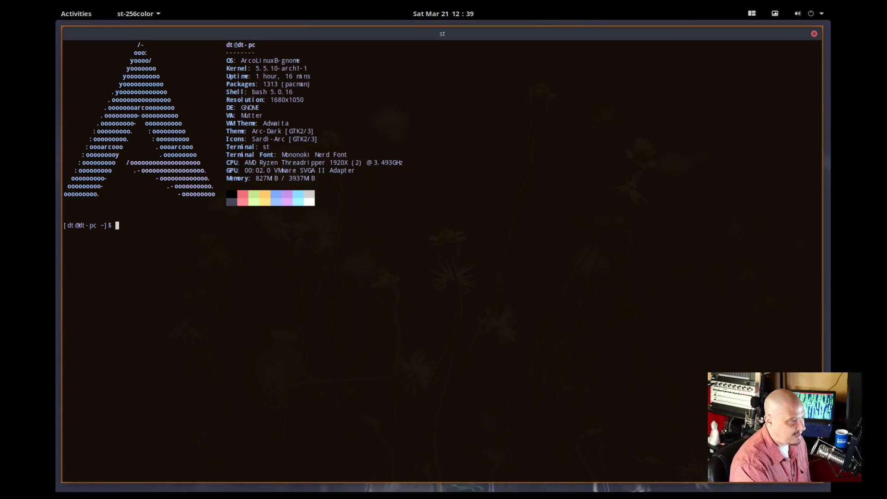
Run htop, then tile Files at Home and a Firefox window beside it
type("htop")
key("Return")
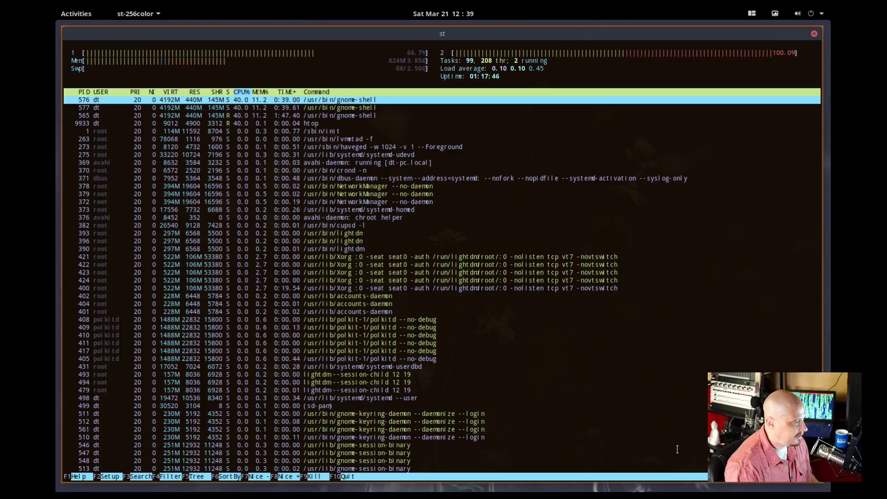
key("super+e")
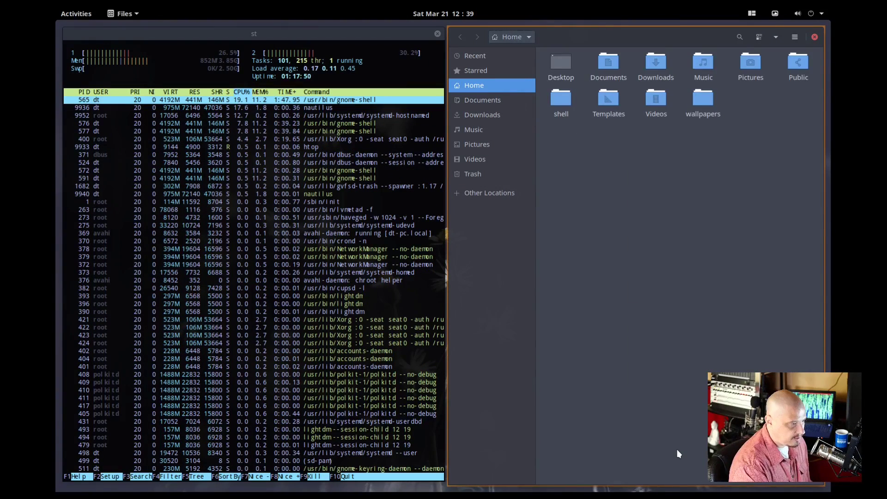
key("super+b")
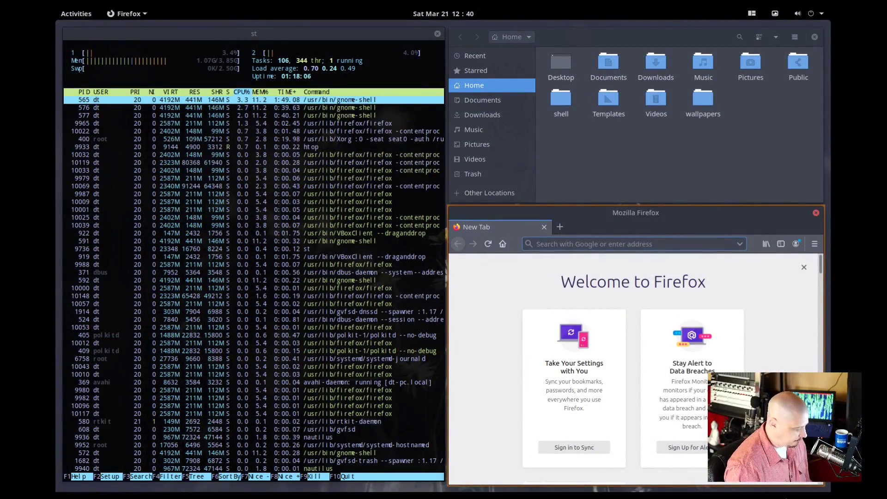
key("super+Return")
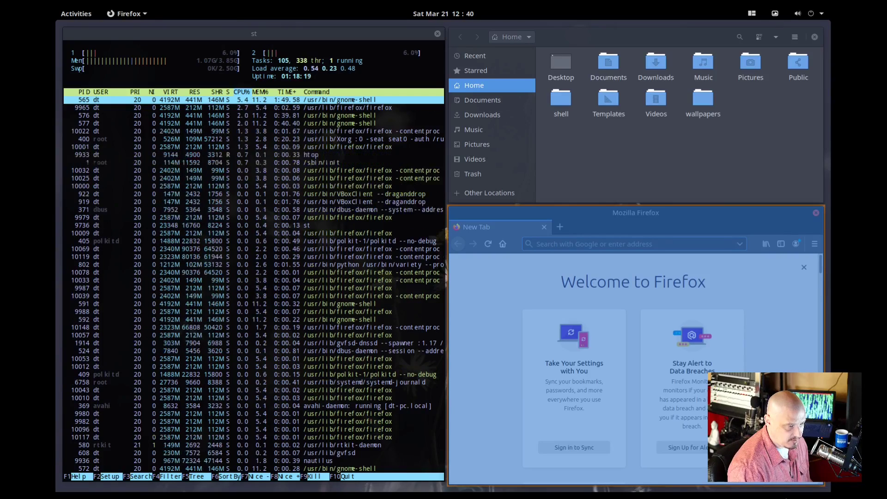
key("super+shift+Up")
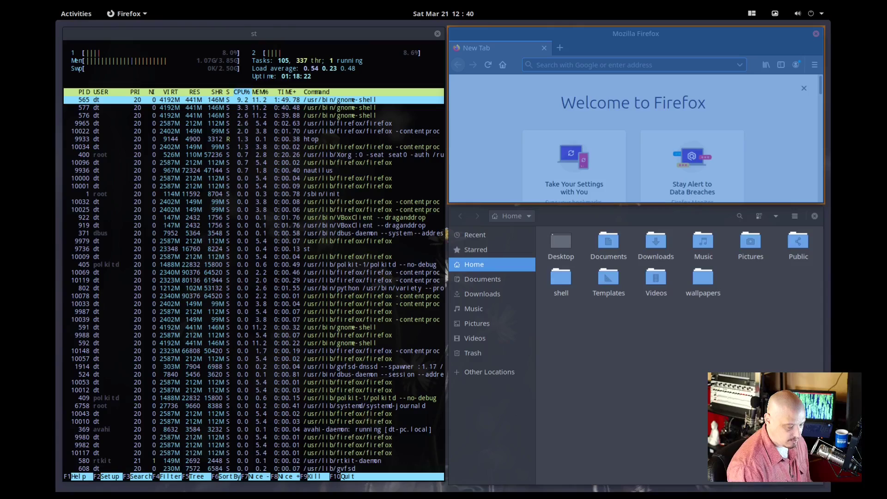
key("super+shift+Left")
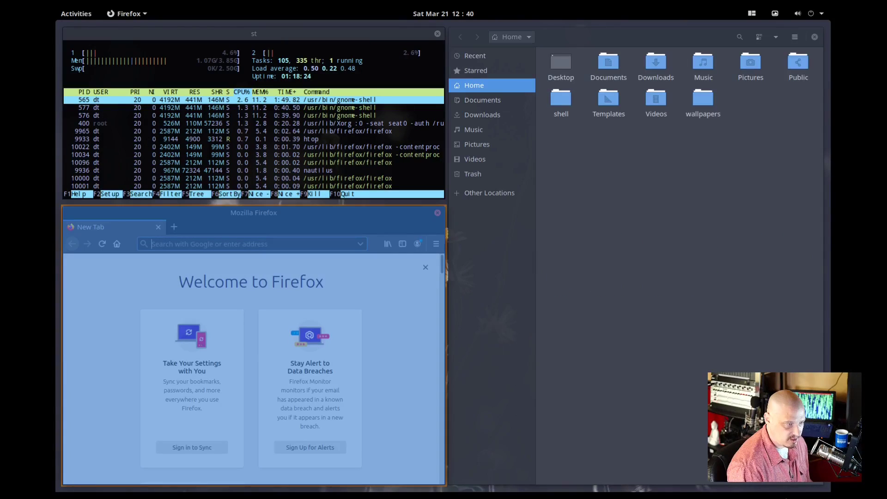
key("super+shift+Right")
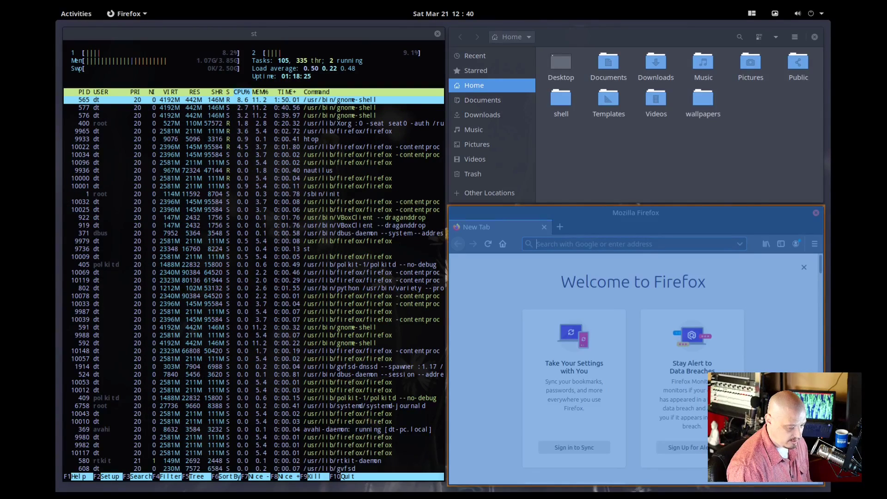
key("super+shift+Up")
key("super+shift+Down")
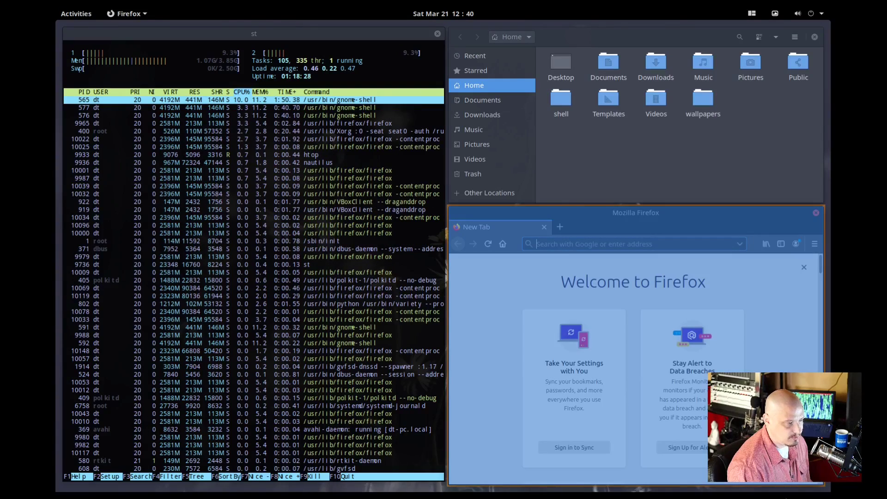
key("super+shift+Up")
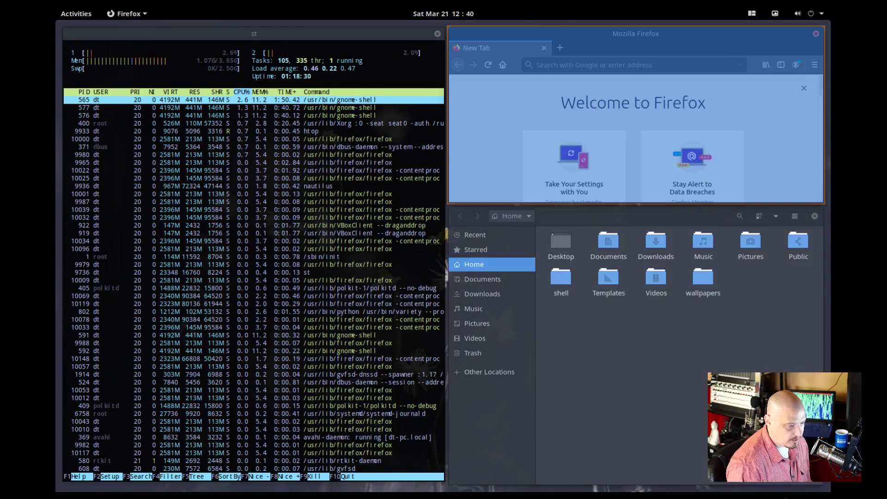
key("super+shift+Down")
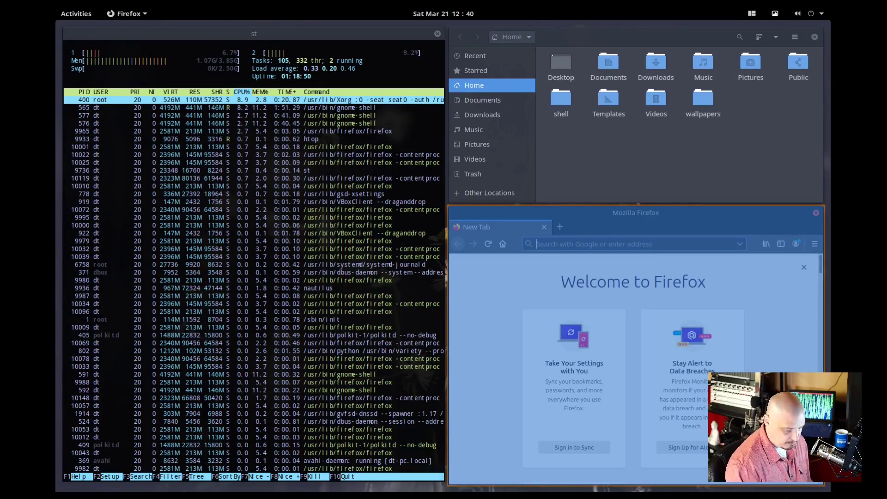
Swap Firefox above Files, then focus the Files window
key("super+shift+Up")
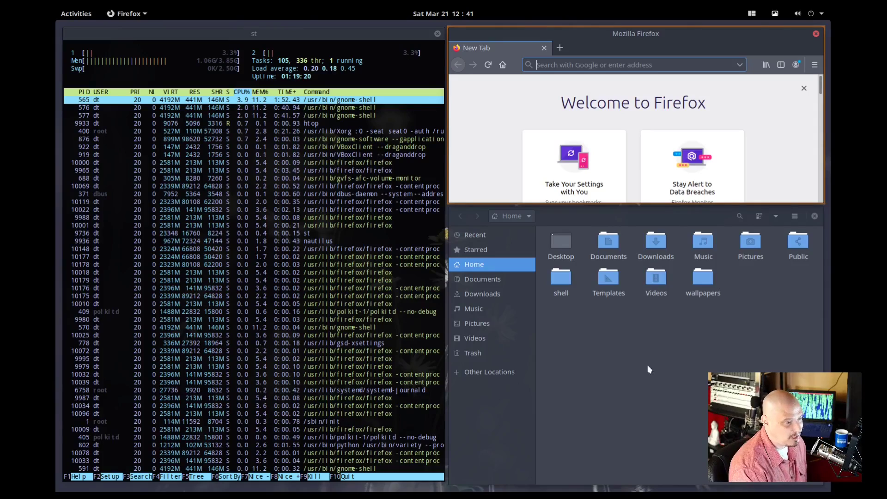
left_click(665, 430)
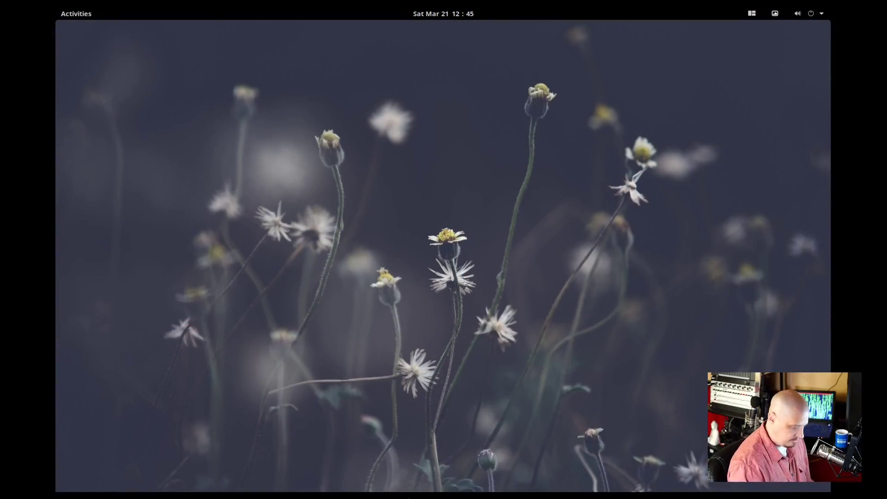
Search 'term' in the launcher, start urxvt, then close the urxvt window
key("alt+F2")
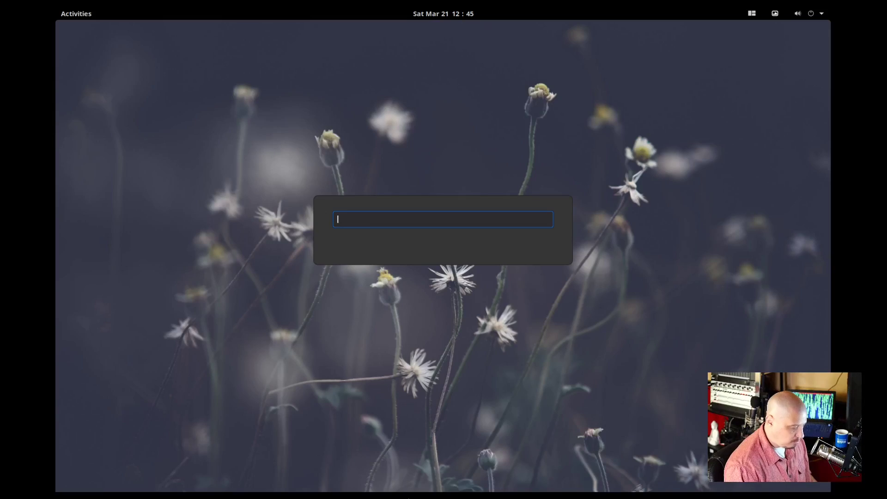
type("term")
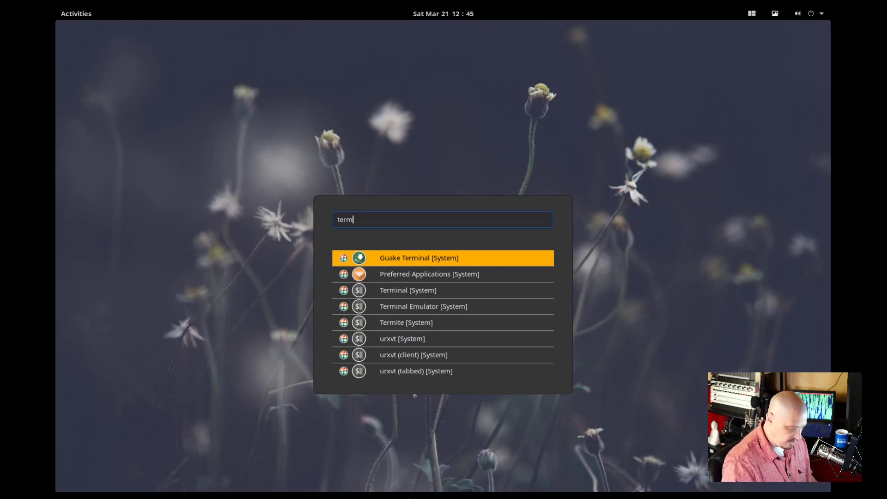
key("Down")
key("Down")
key("Down")
key("Down")
key("Down")
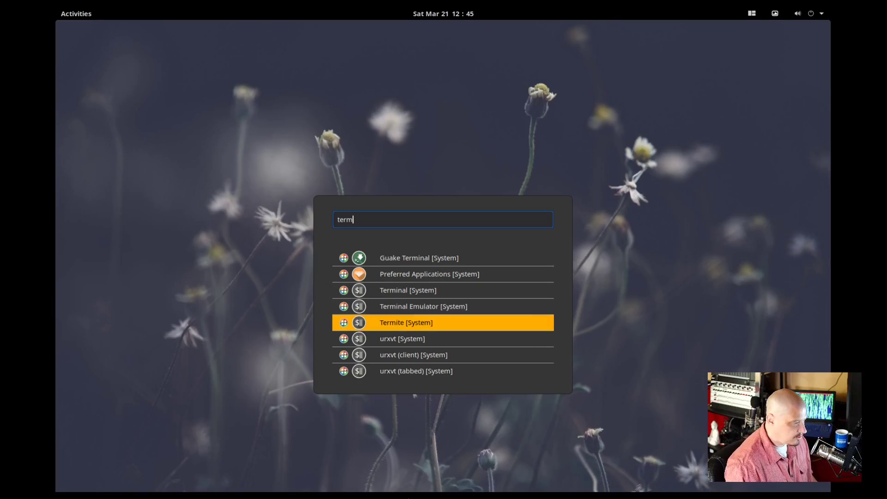
key("Return")
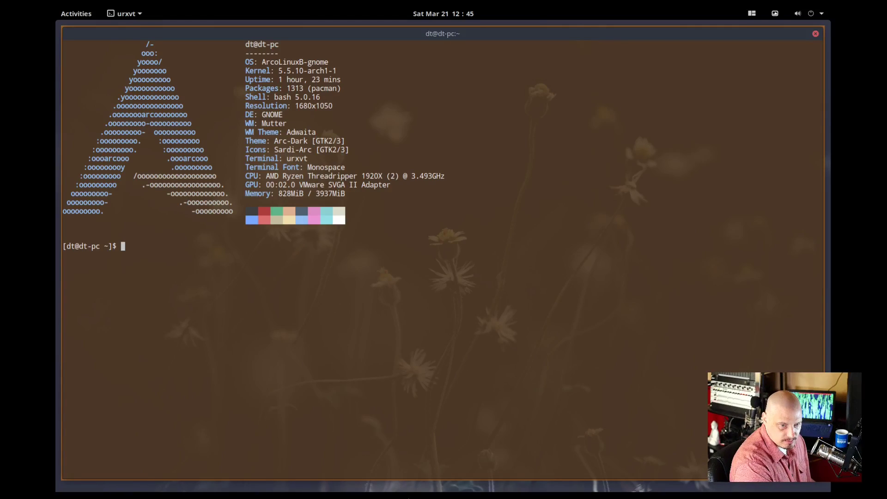
key("super")
left_click(407, 432)
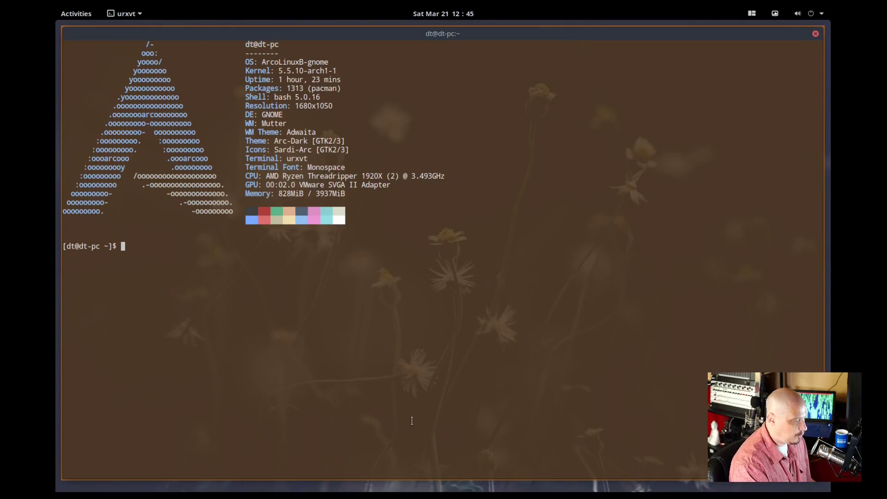
key("alt+F4")
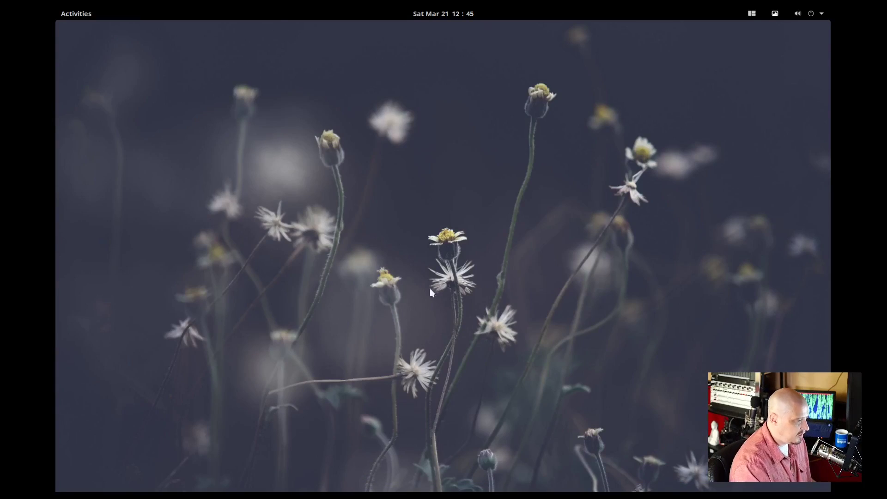
Switch off Show Active Hint under Appearance in the Pop Shell top-bar menu
left_click(752, 14)
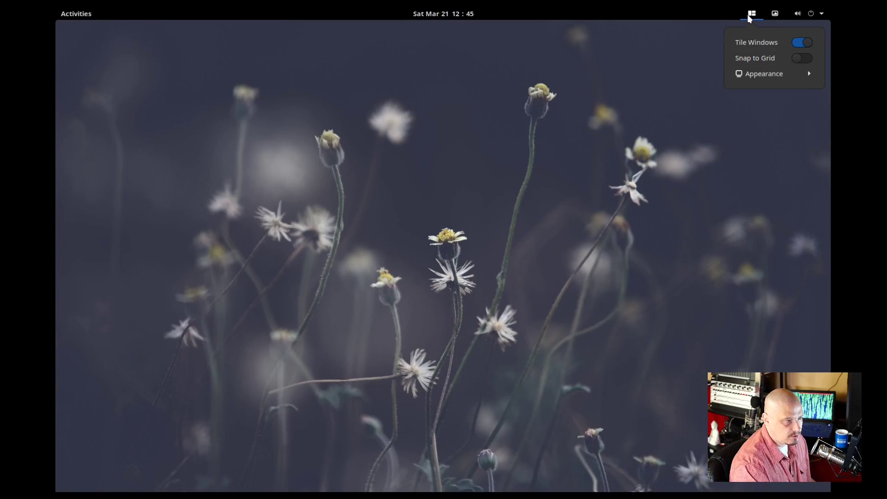
left_click(758, 75)
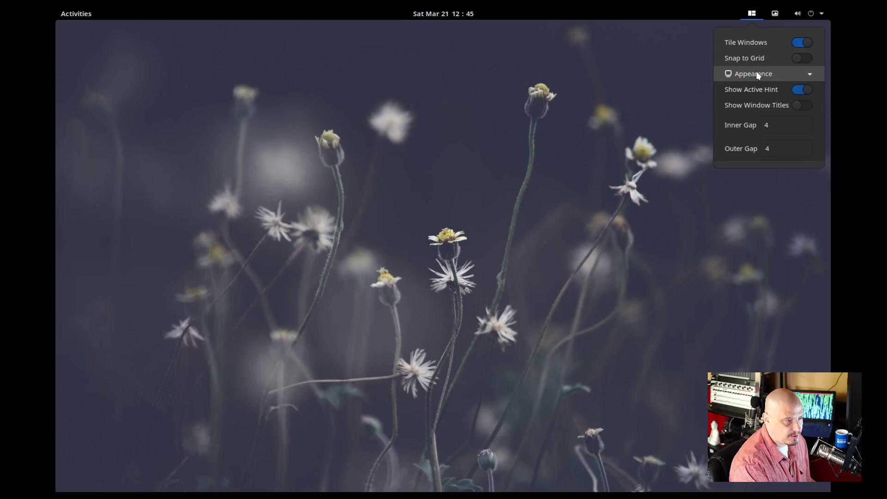
left_click(798, 92)
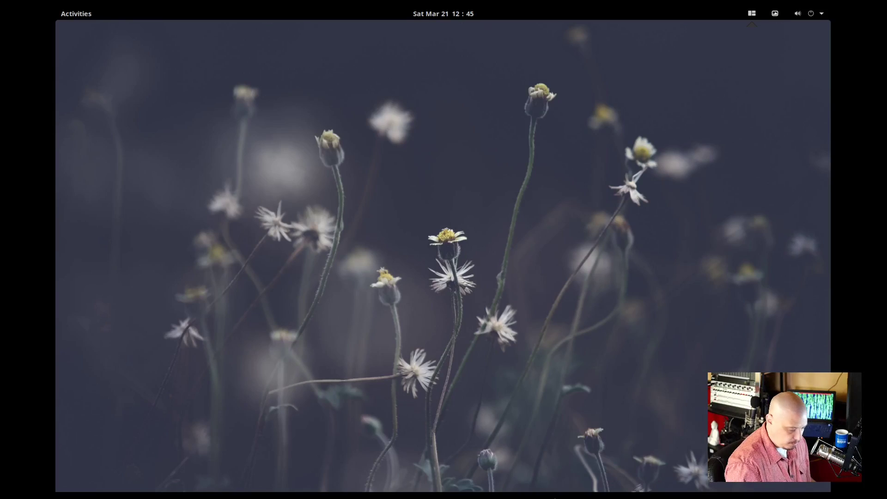
Open three st terminals with neofetch, tiled one left and two stacked right
key("super+Return")
key("super+Return")
key("super+Return")
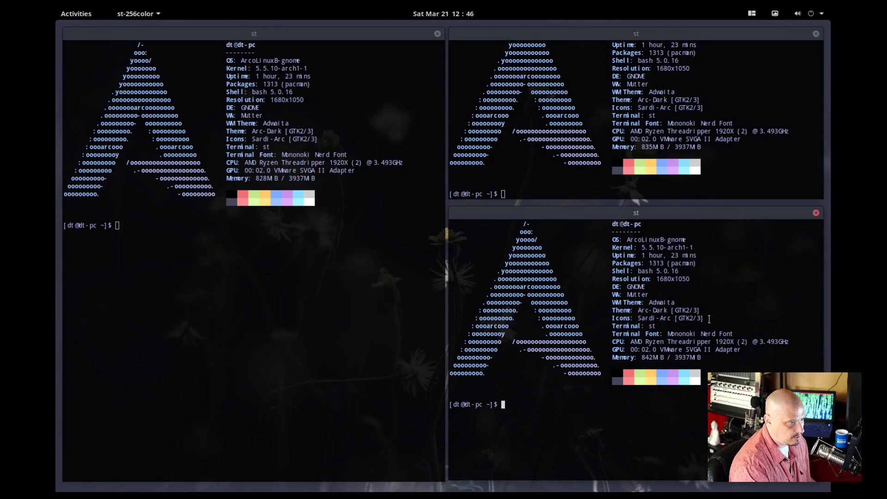
Re-enable Show Active Hint in Pop Shell's Appearance options and focus the left terminal
left_click(752, 14)
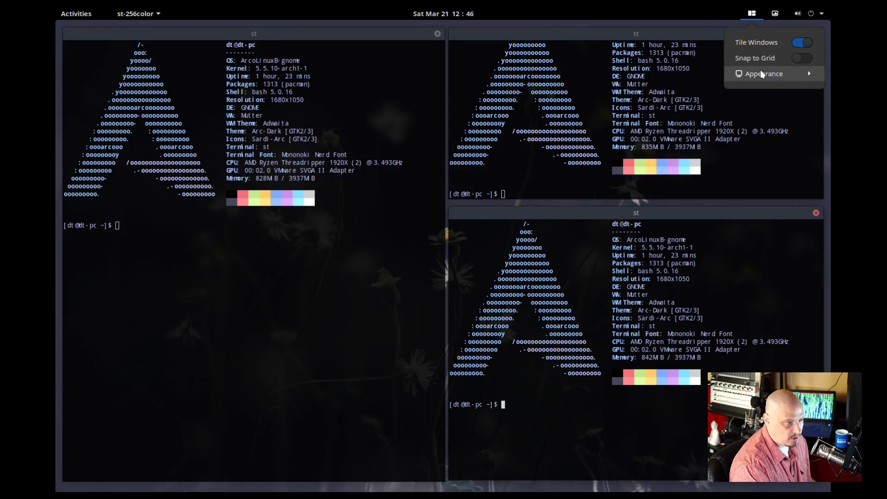
left_click(763, 74)
left_click(805, 89)
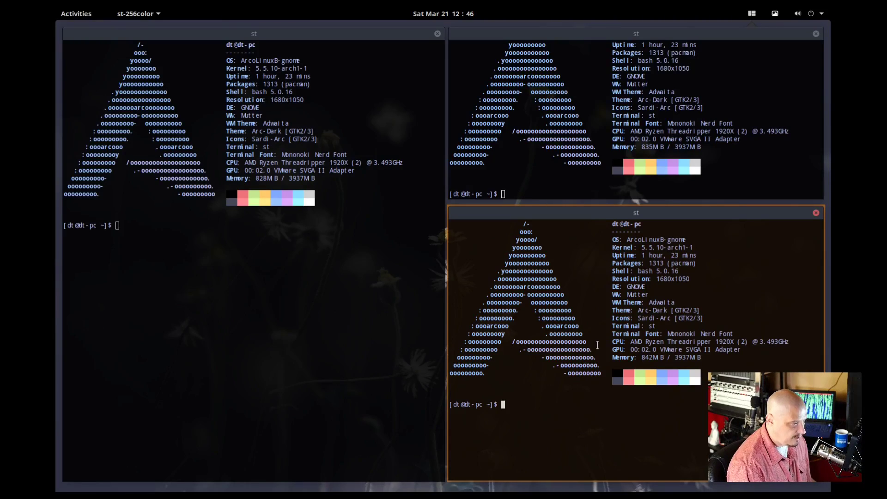
key("super")
key("super")
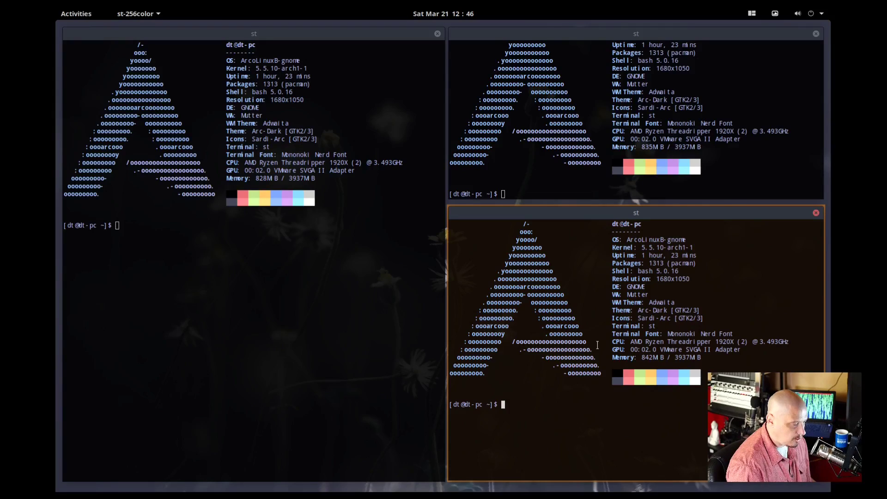
key("alt+Tab")
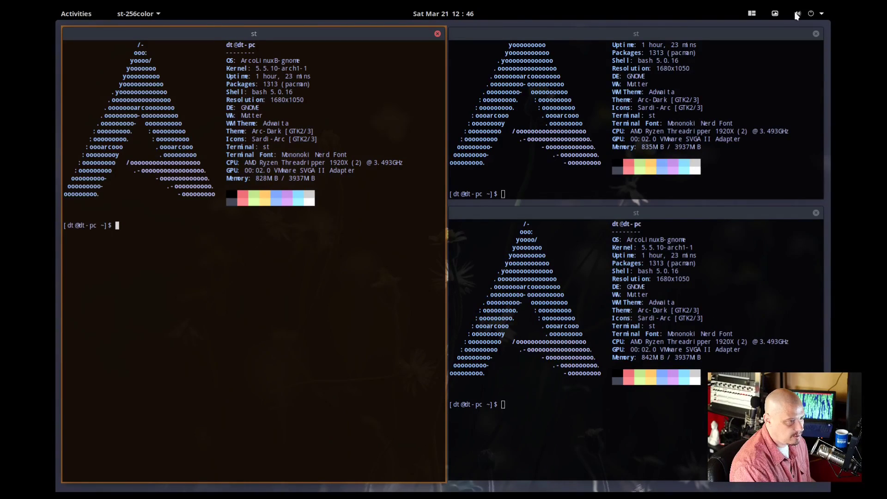
left_click(752, 13)
left_click(741, 79)
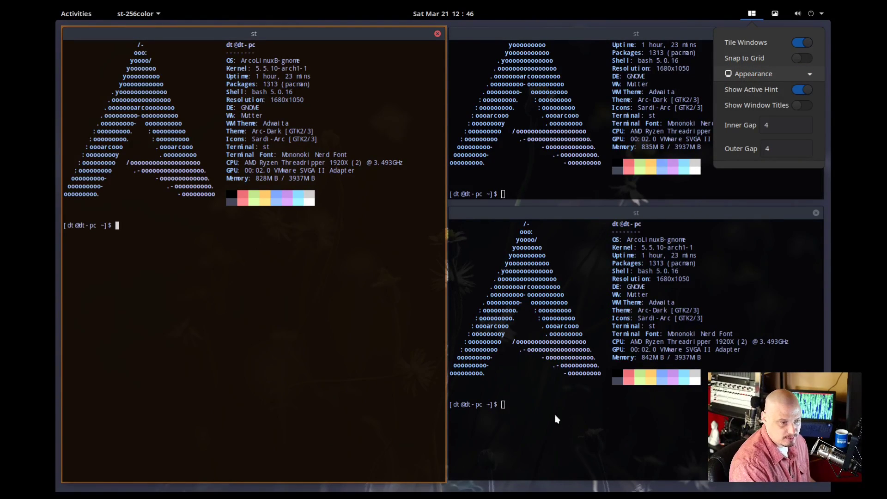
left_click(804, 110)
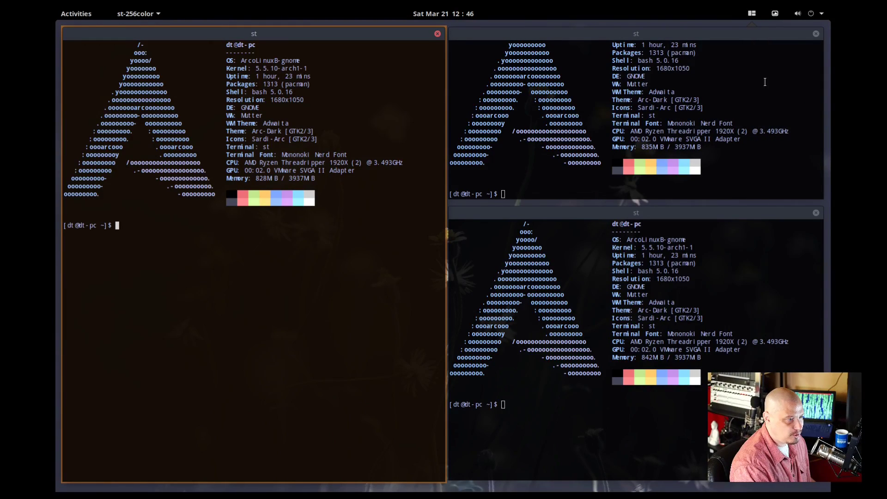
left_click(691, 37)
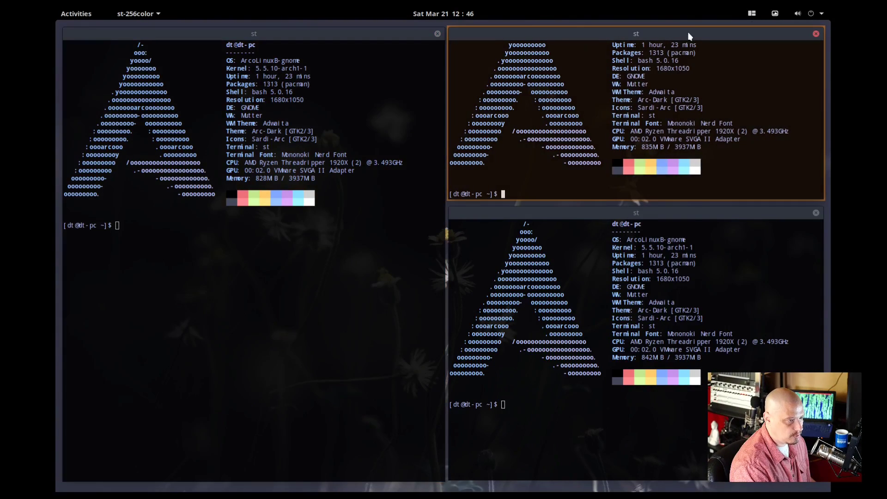
left_click(684, 211)
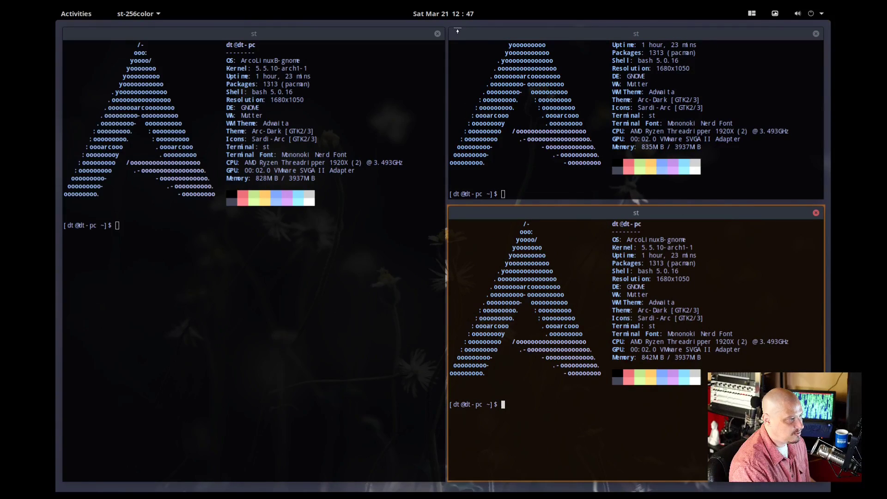
left_click(706, 37)
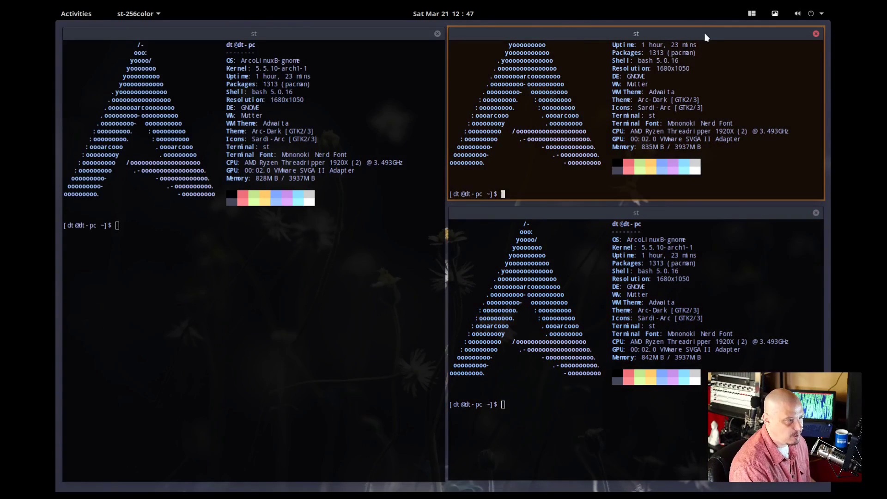
left_click(752, 14)
left_click(757, 78)
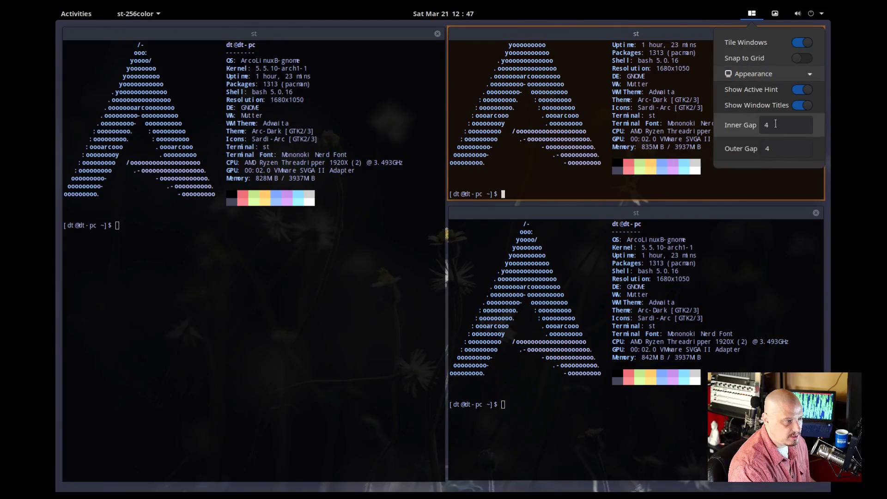
left_click(804, 105)
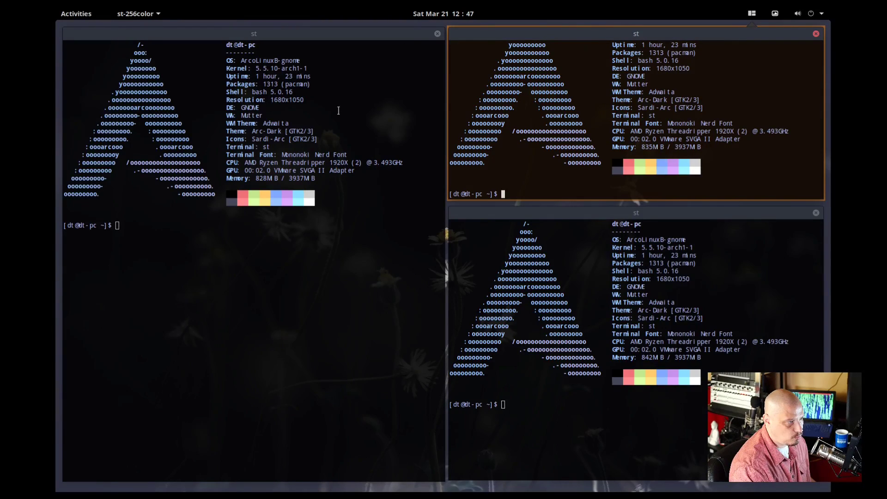
left_click(381, 199)
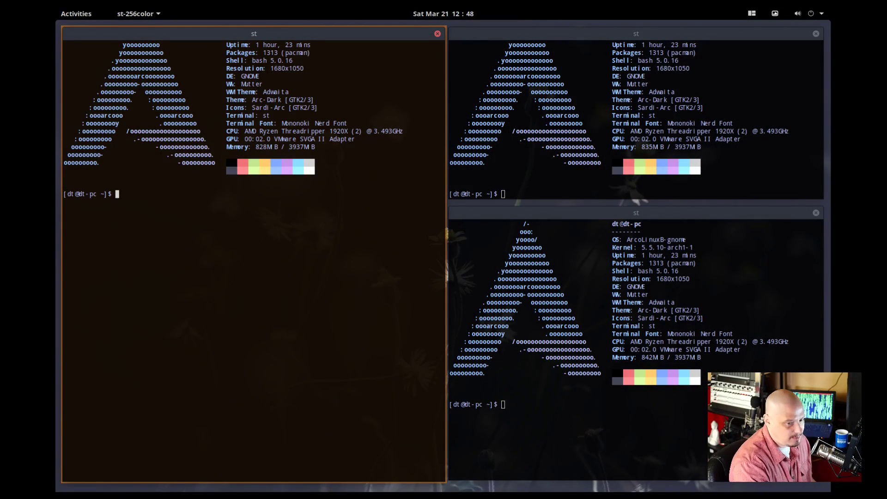
Focus the bottom-right terminal and shift it into the bottom-left tile
key("super+Right")
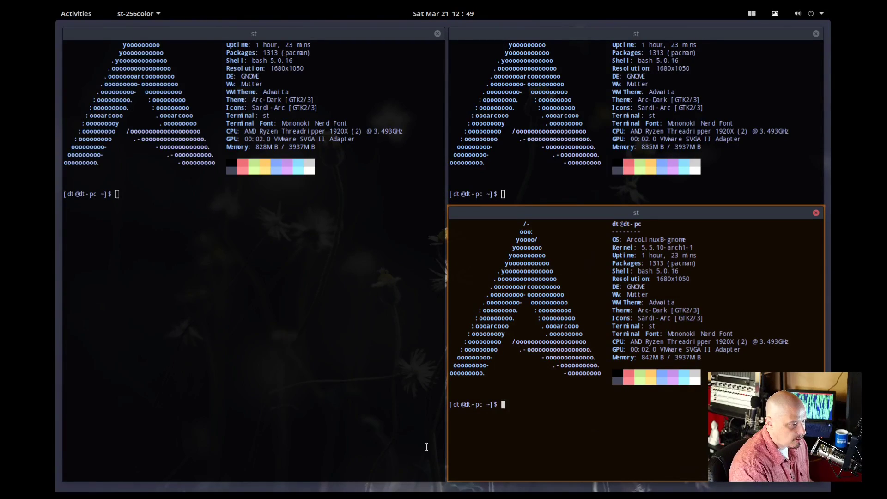
key("super+shift+Left")
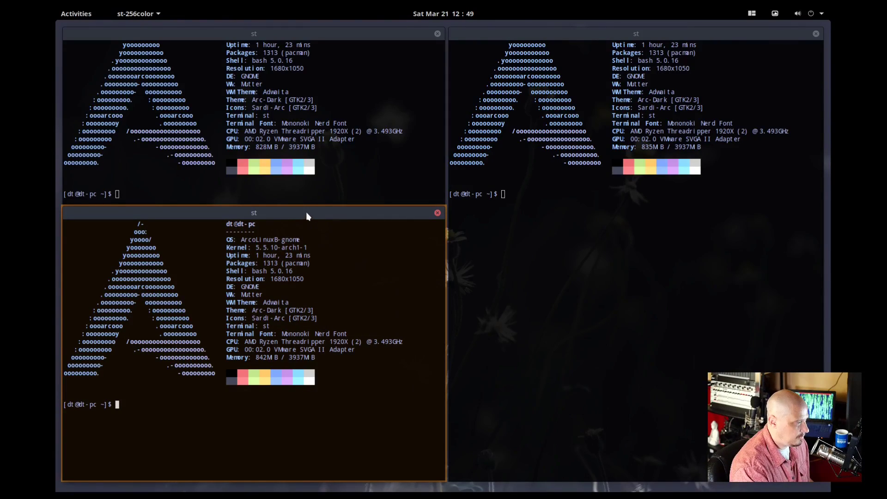
Float the bottom-left terminal, open a fourth st, and snap the floating one back with Super+G
left_click_drag(307, 216, 513, 172)
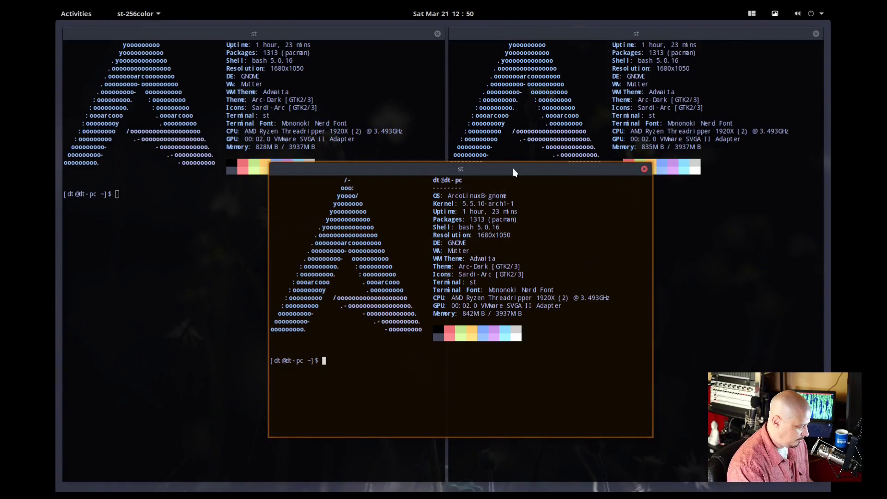
key("super+Return")
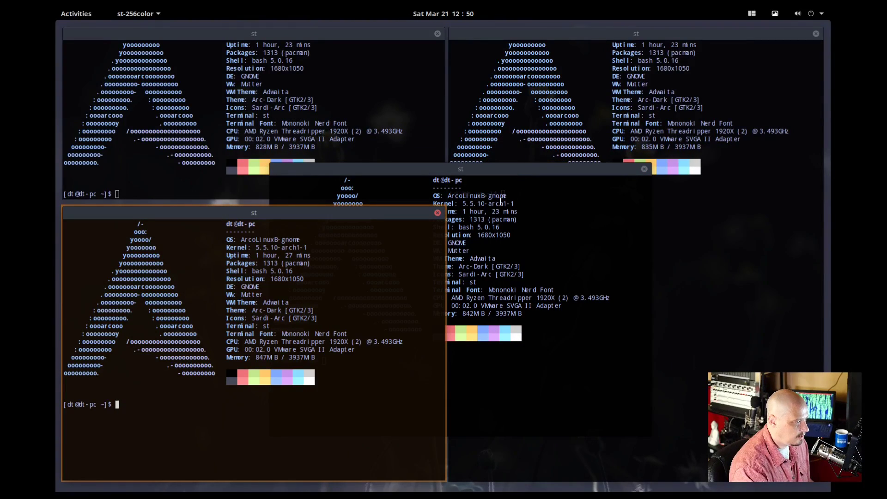
left_click(435, 199)
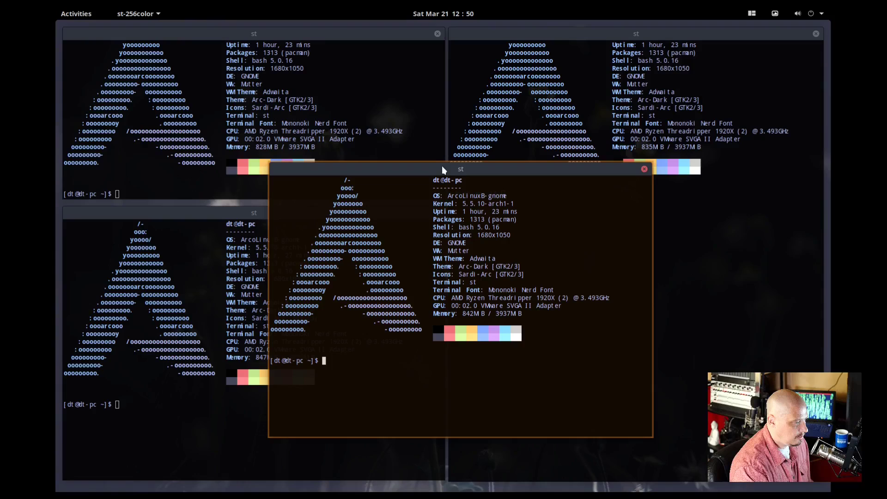
key("super+g")
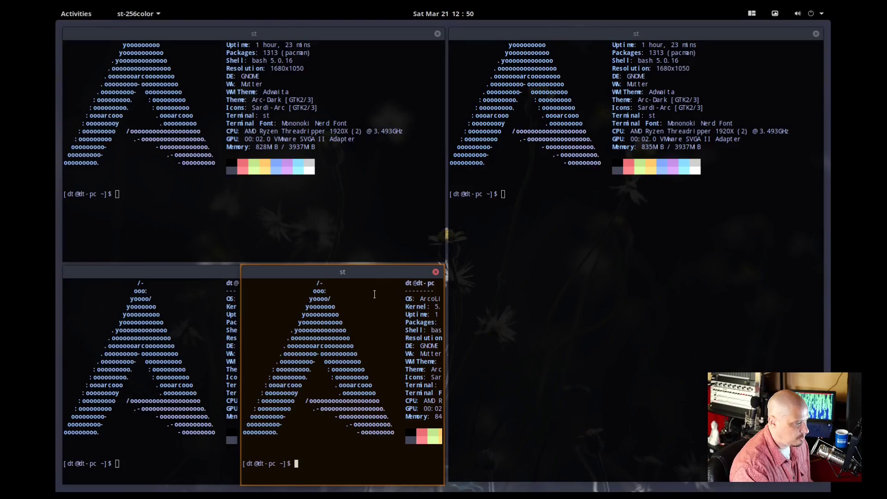
left_click_drag(377, 271, 505, 101)
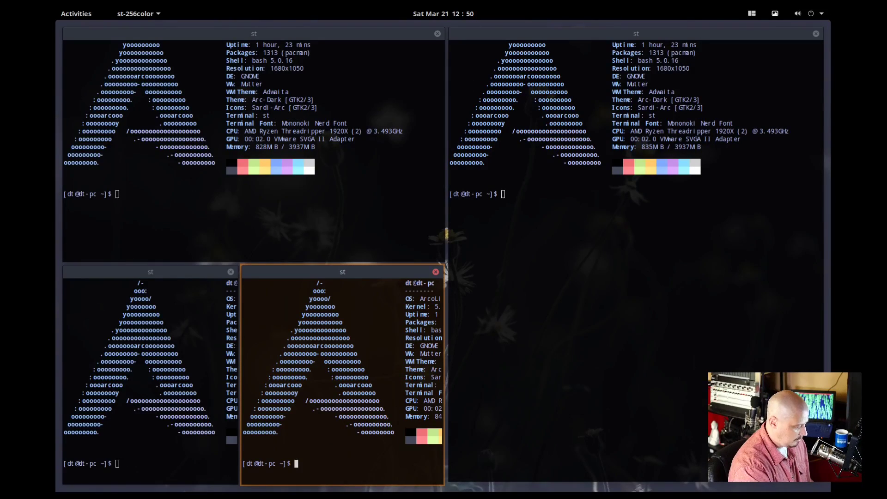
Close the four st terminals one by one with Ctrl+D
key("ctrl+d")
key("ctrl+d")
key("ctrl+d")
key("ctrl+d")
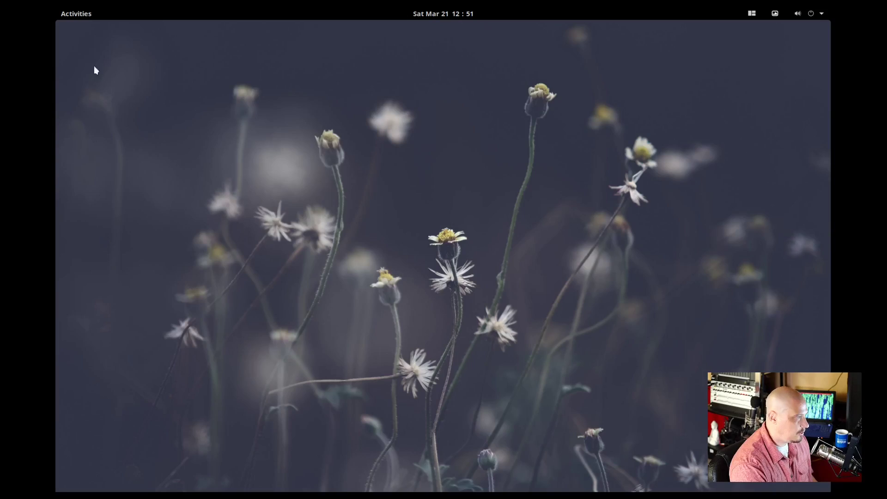
left_click(79, 14)
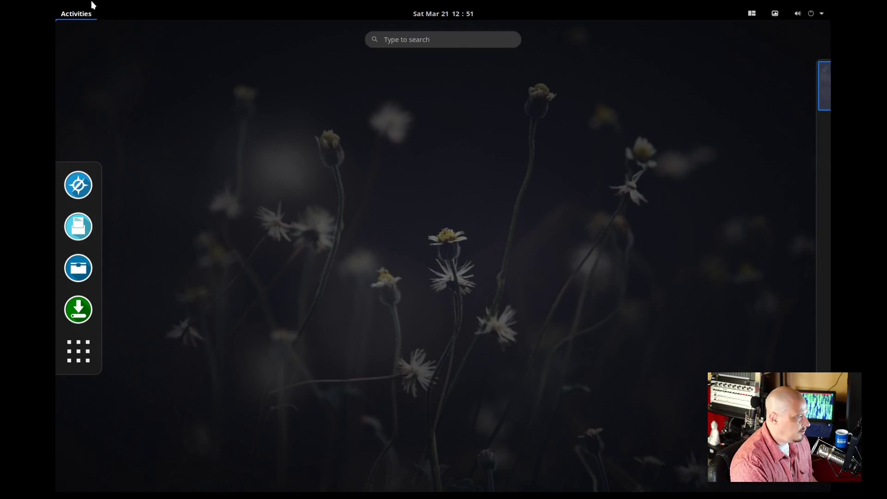
left_click(73, 12)
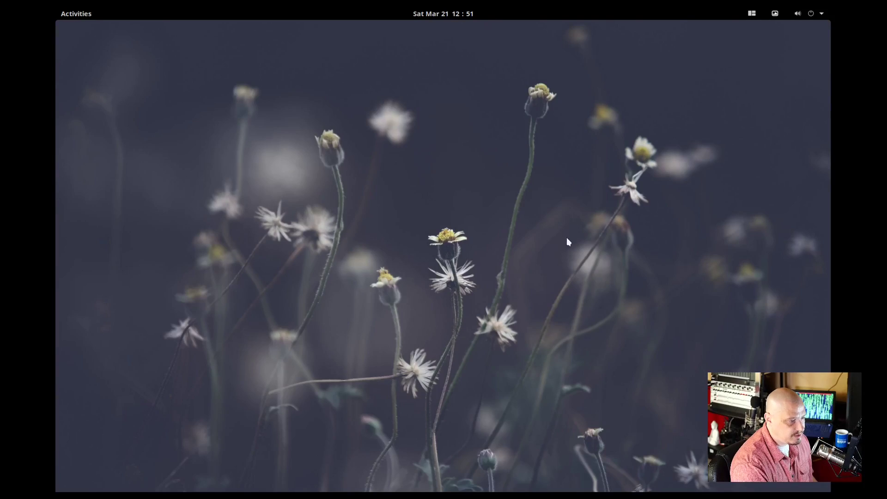